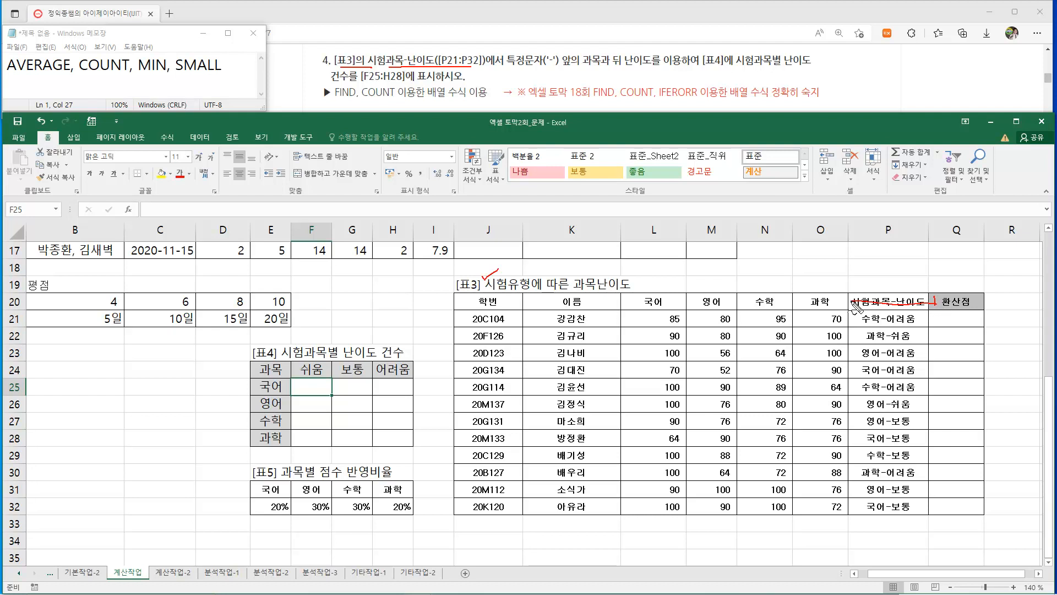
Read question 4 and relate the subject-difficulty range P21:P32 of table 3 to the count grid F25:H28 in table 4
drag(510, 71, 573, 71)
drag(586, 70, 605, 70)
mouse_move(880, 318)
mouse_down()
mouse_move(855, 319)
mouse_move(920, 333)
mouse_up()
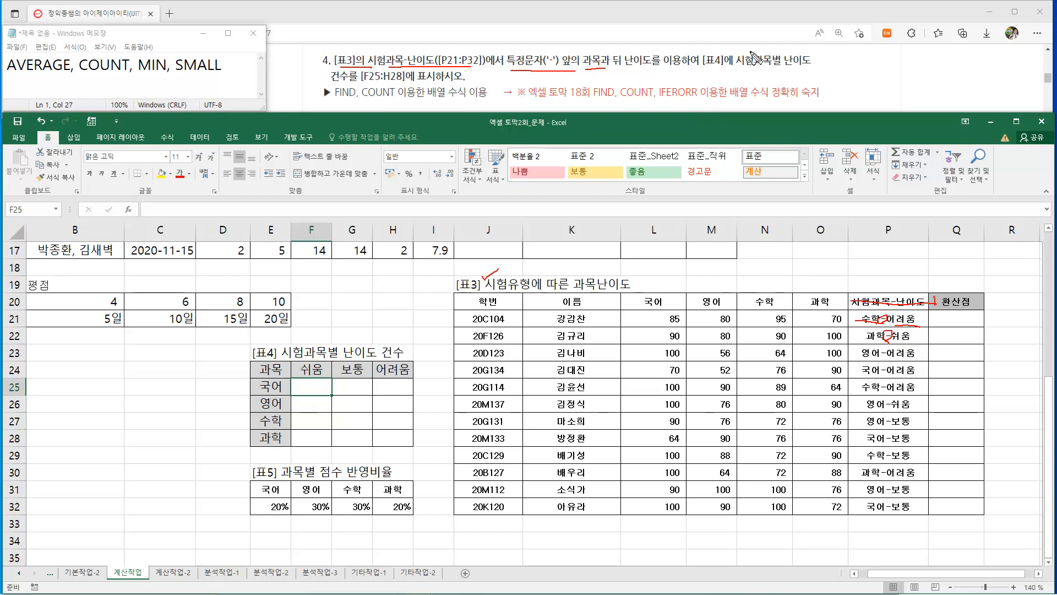
drag(703, 66, 780, 66)
drag(237, 349, 250, 347)
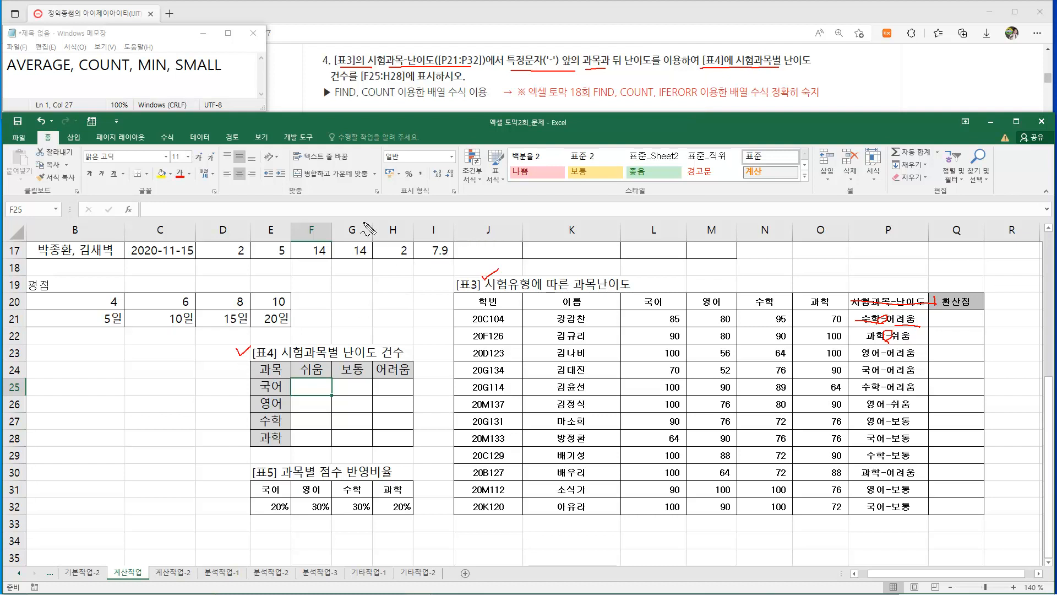
drag(330, 83, 357, 82)
drag(277, 384, 274, 387)
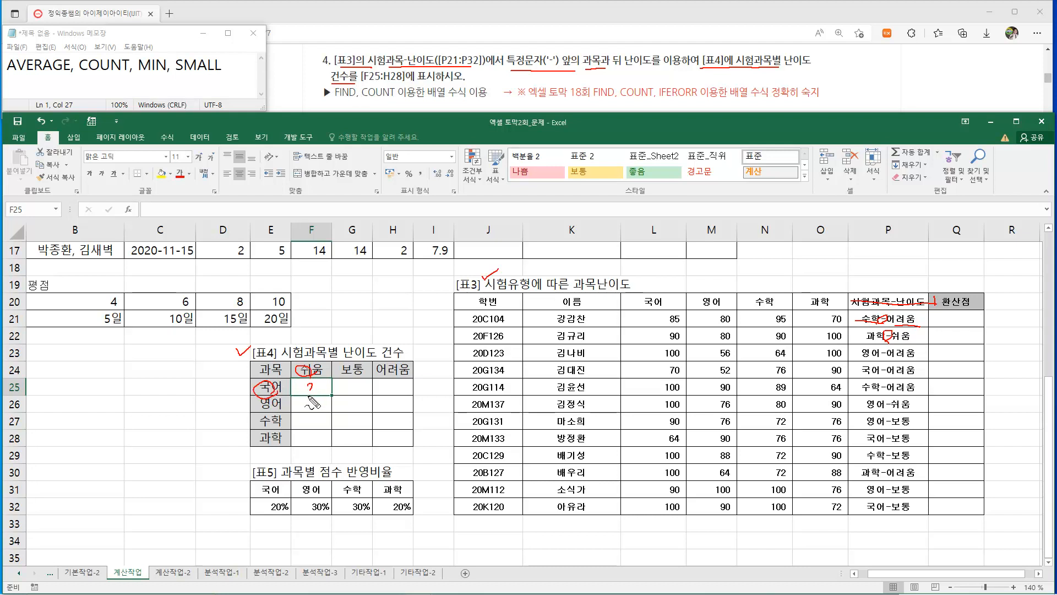
drag(389, 385, 391, 393)
key(e)
Examine the 수학-어려움 entries in table 3, their count cell in table 4, and the required FIND and COUNT array functions
drag(868, 327, 915, 327)
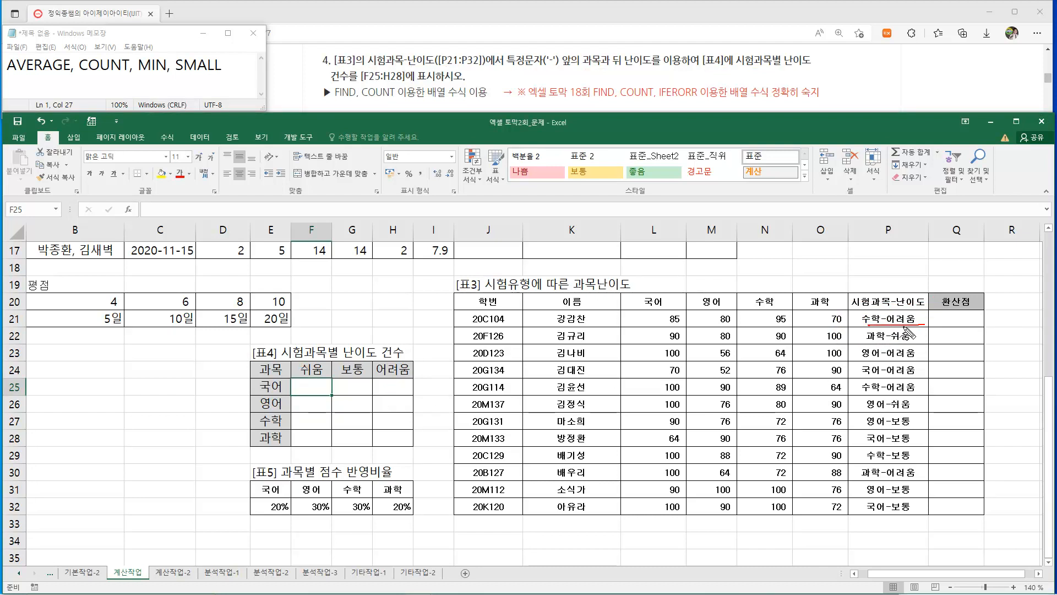
drag(862, 392, 923, 394)
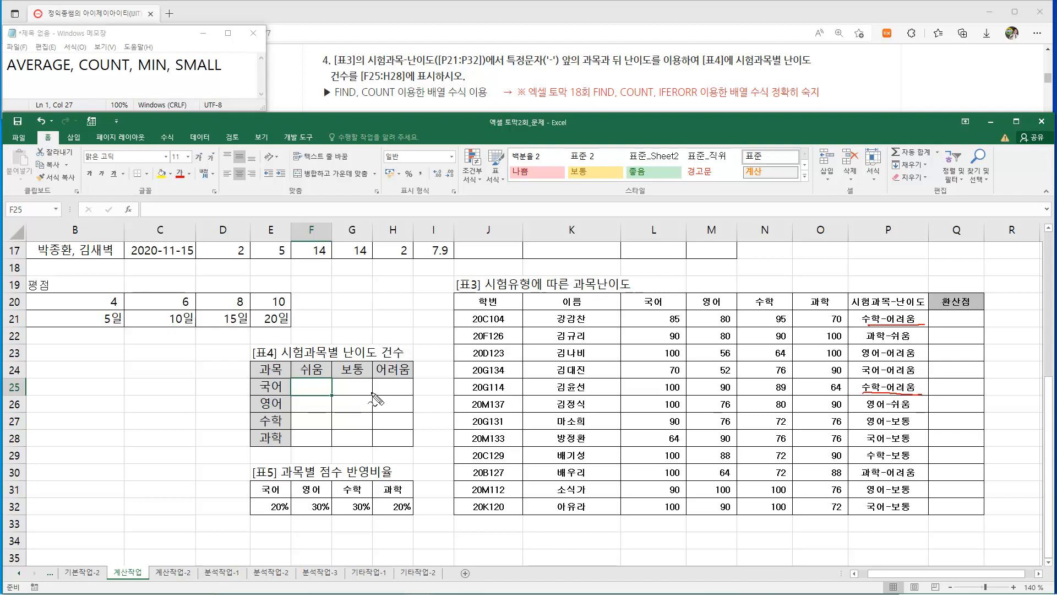
drag(381, 417, 401, 426)
drag(336, 98, 468, 99)
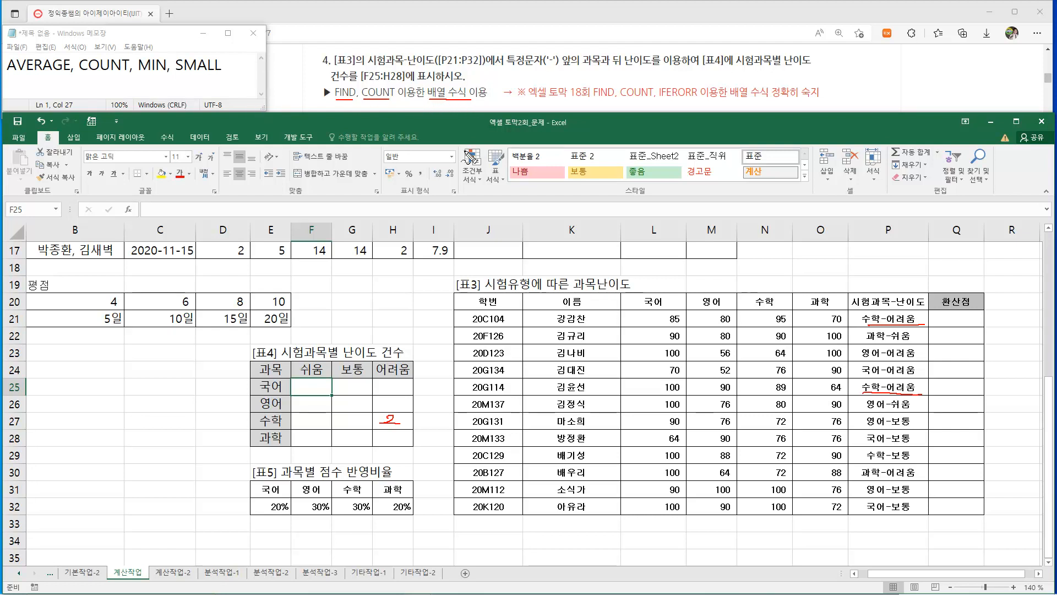
mouse_move(5, 74)
mouse_down()
mouse_move(247, 71)
mouse_move(259, 92)
mouse_up()
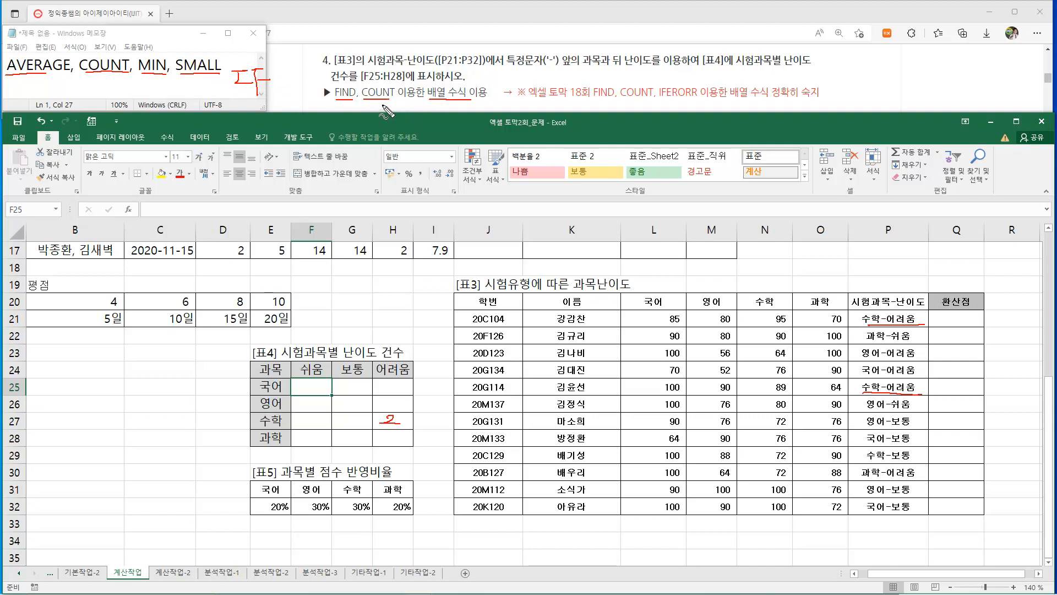
drag(393, 103, 418, 112)
key(Escape)
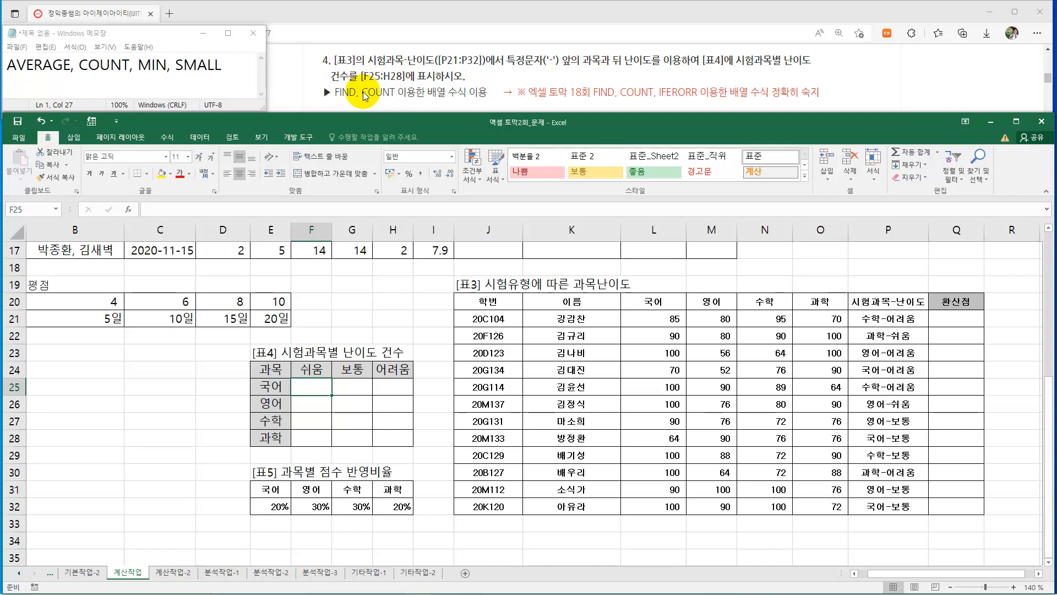
click(165, 370)
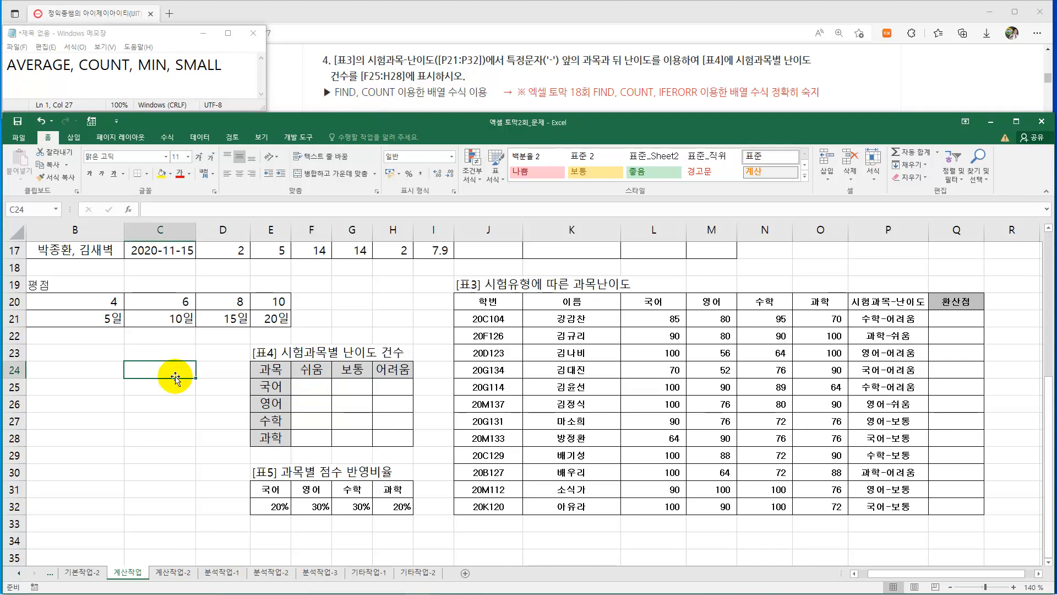
click(265, 388)
drag(881, 318, 892, 506)
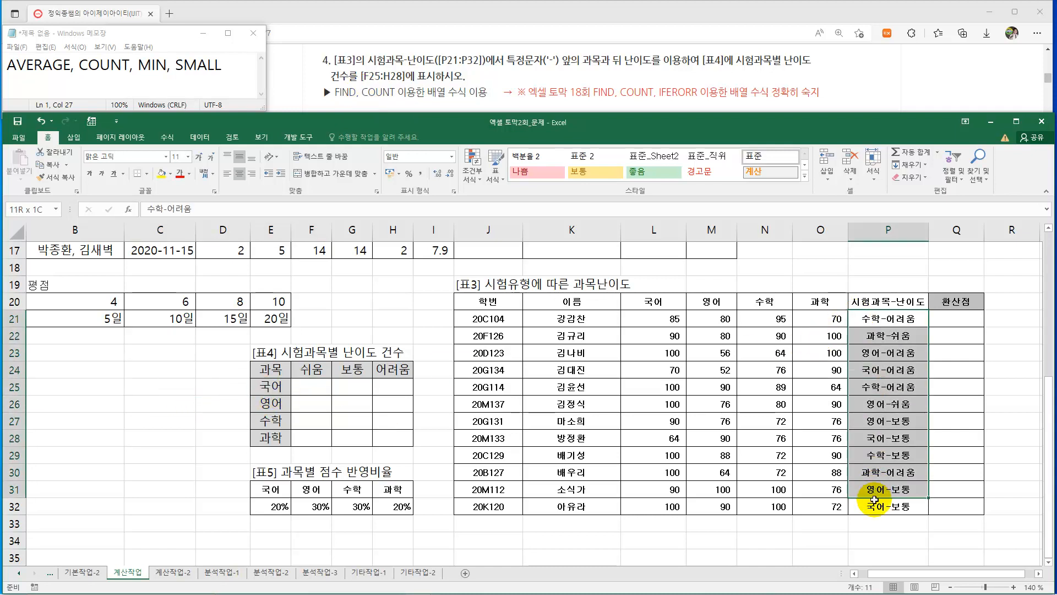
click(179, 389)
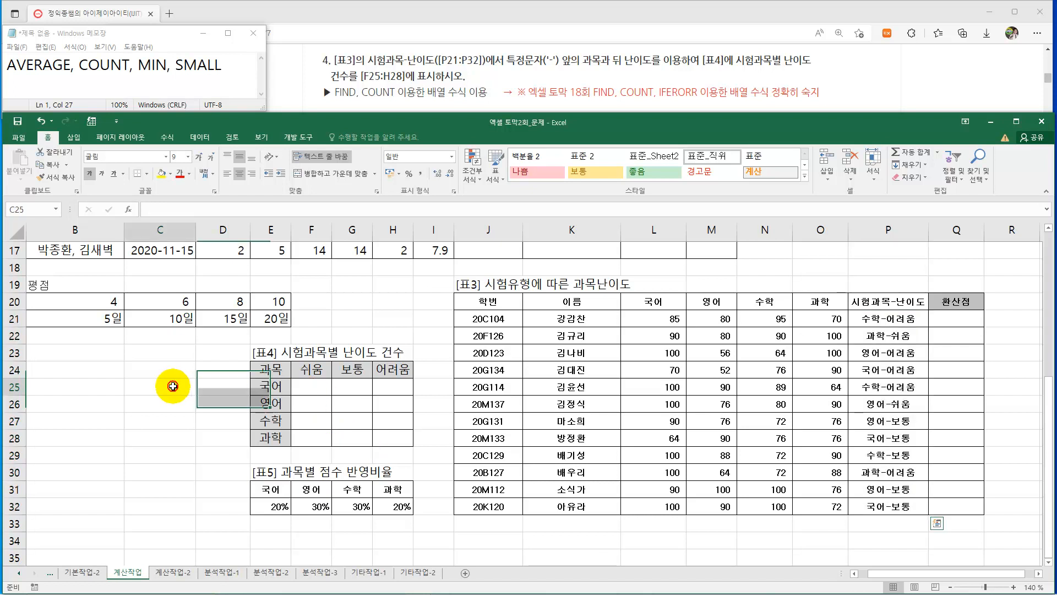
click(324, 371)
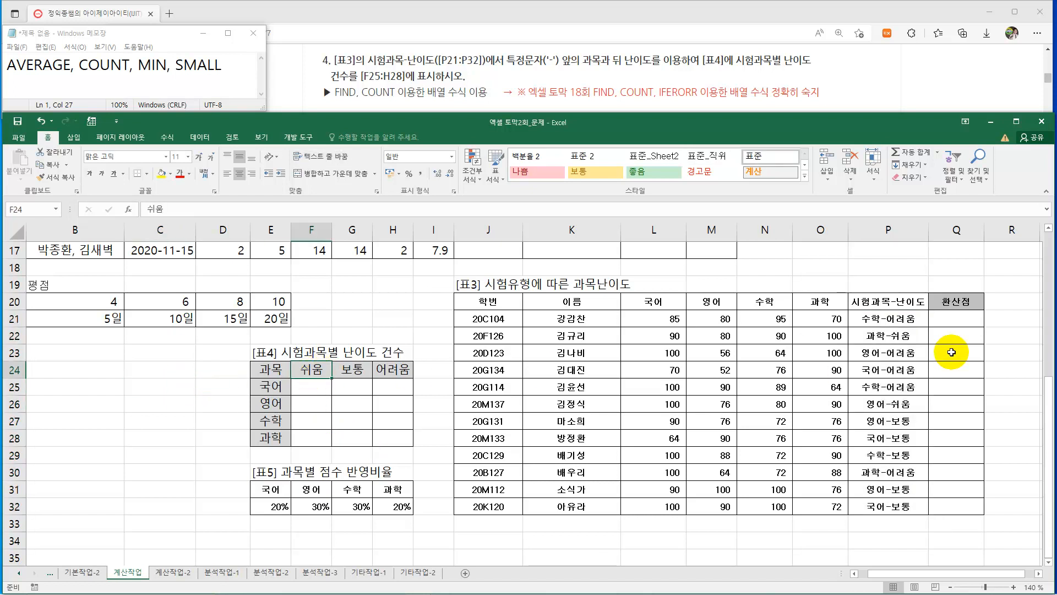
Enter the array formula =FIND($E25,$P$21:$P$32) in cell C25 to locate the subject in the subject-difficulty column
click(162, 385)
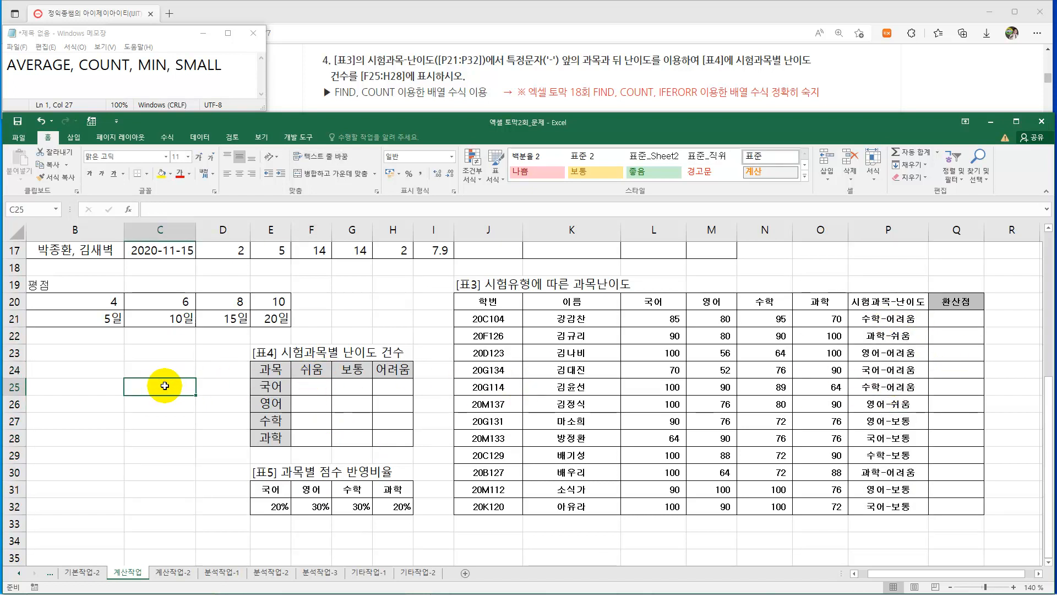
text(=fi)
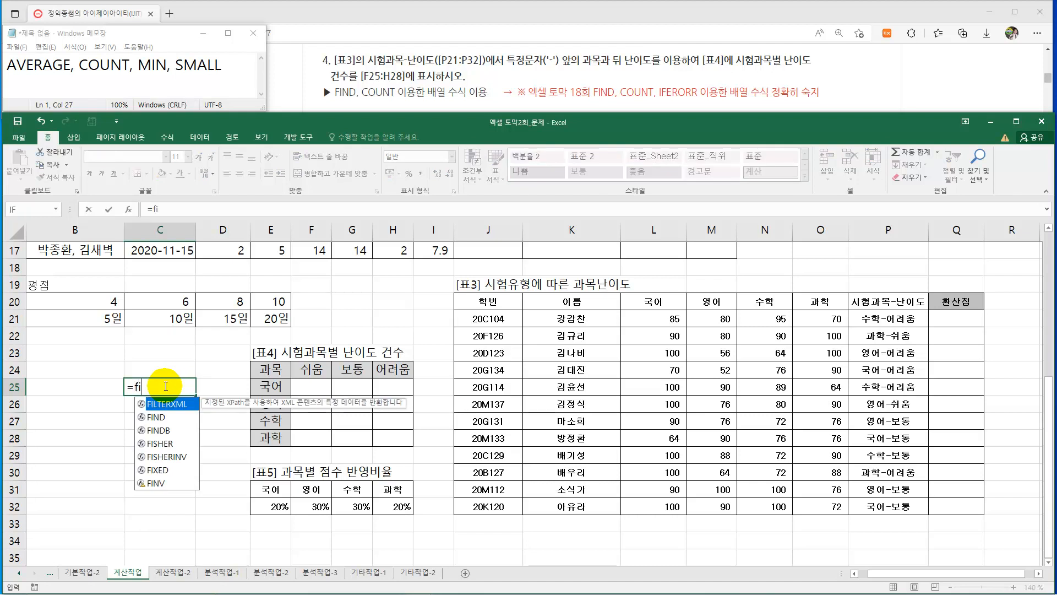
text(nd()
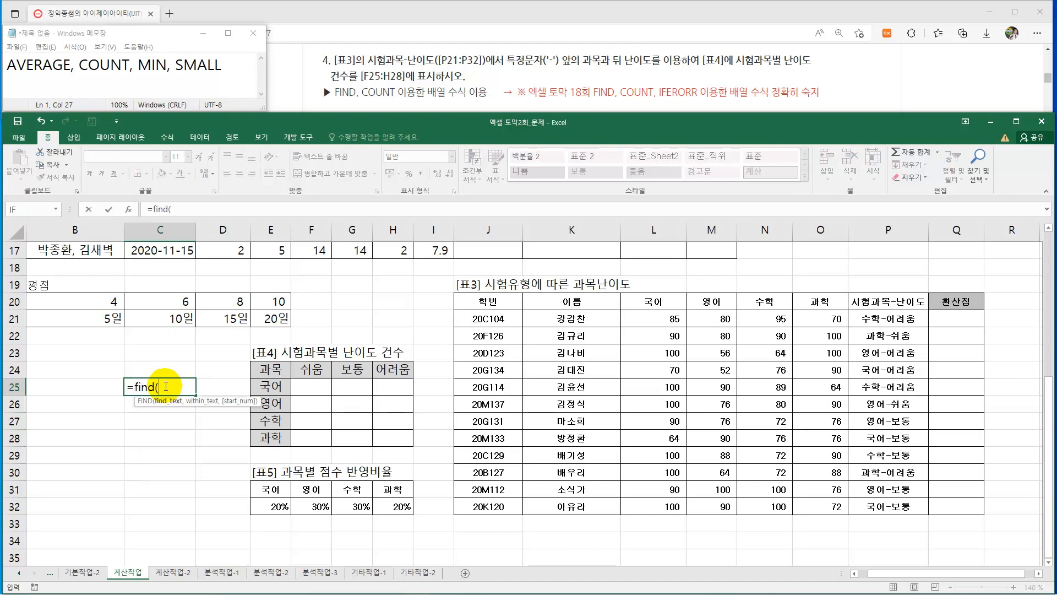
click(274, 388)
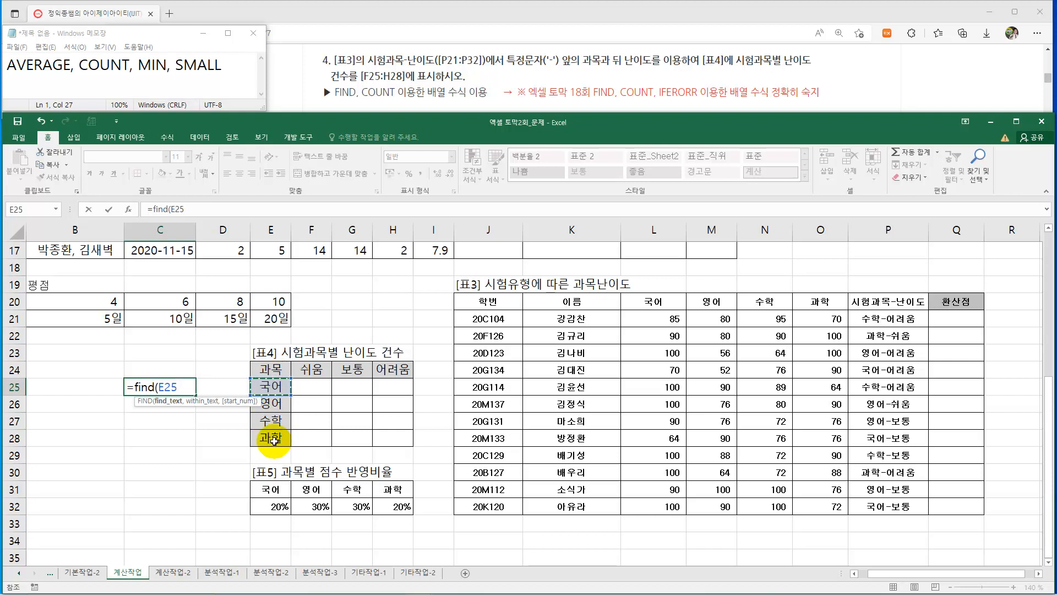
key(F4)
key(F4)
key(F4)
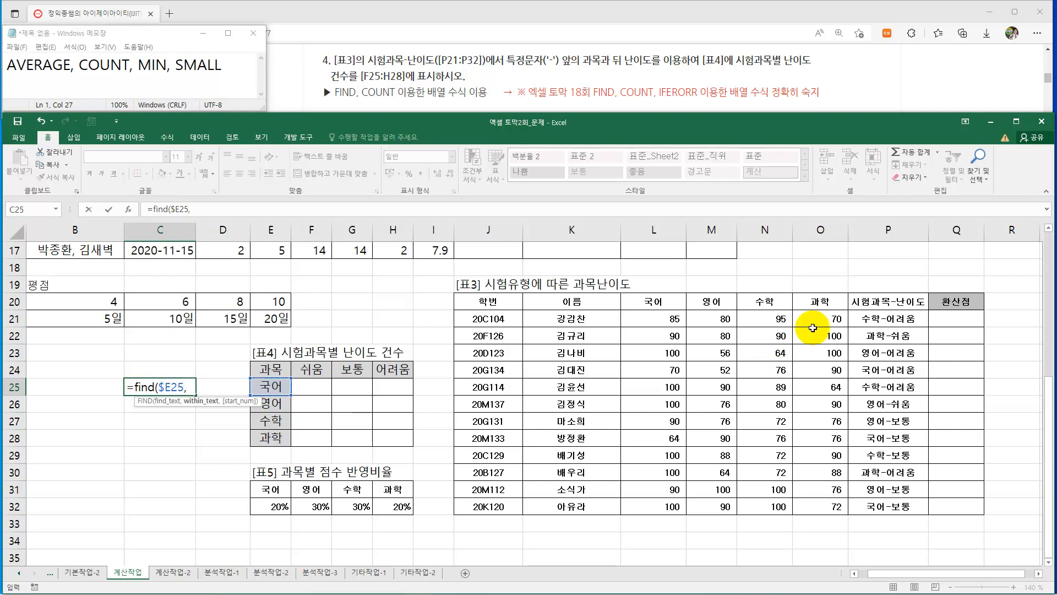
text(,)
drag(881, 318, 896, 513)
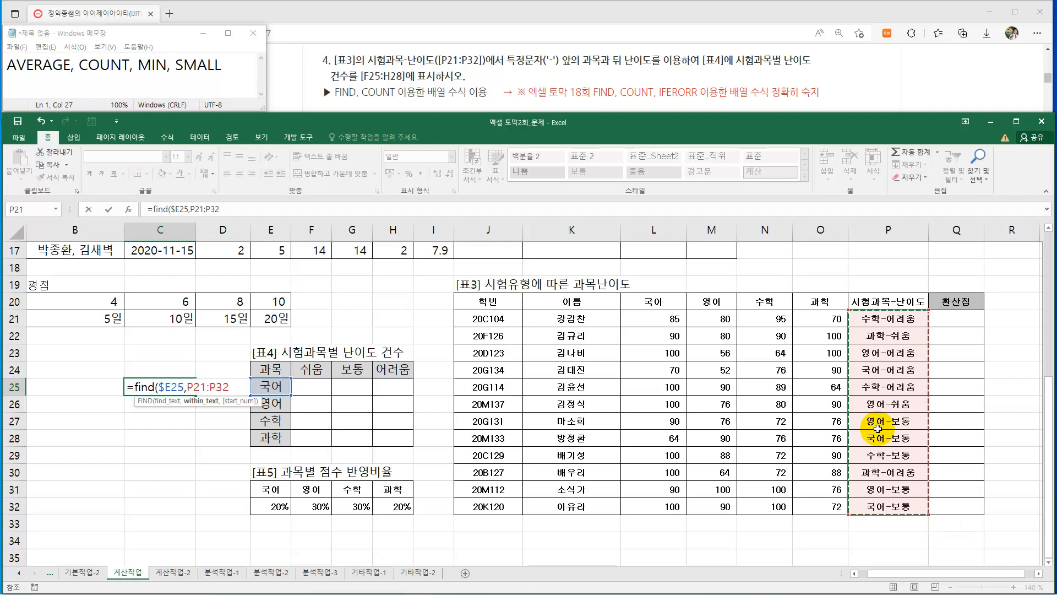
key(F4)
text())
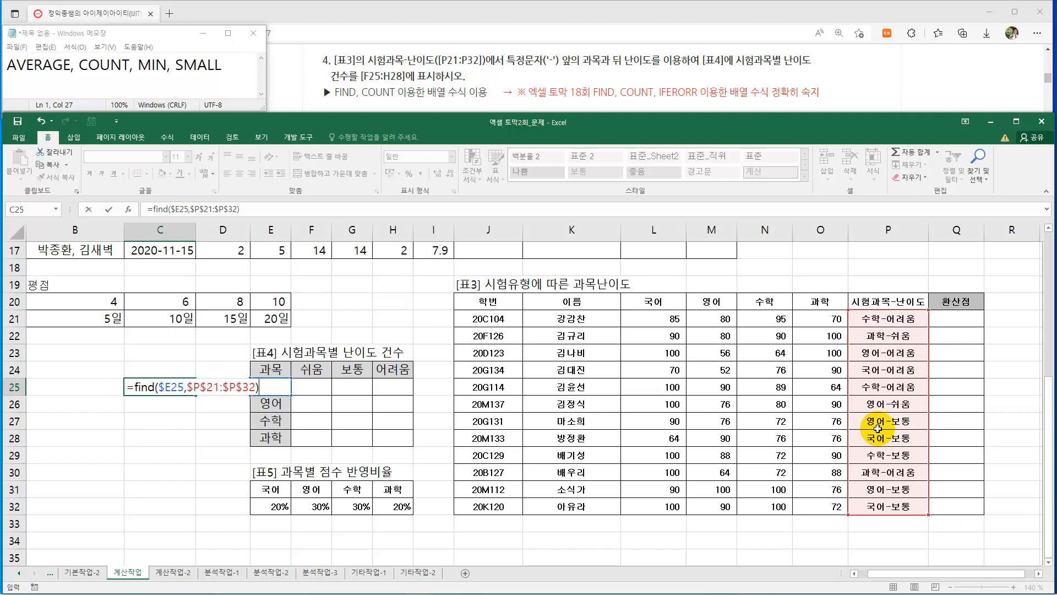
key(ctrl+shift+Return)
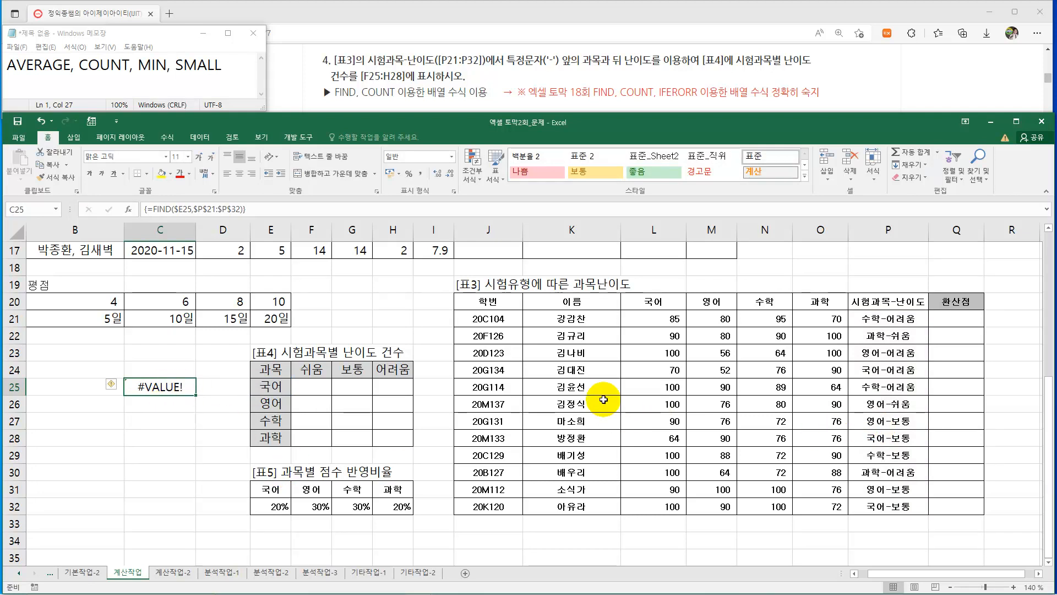
click(223, 209)
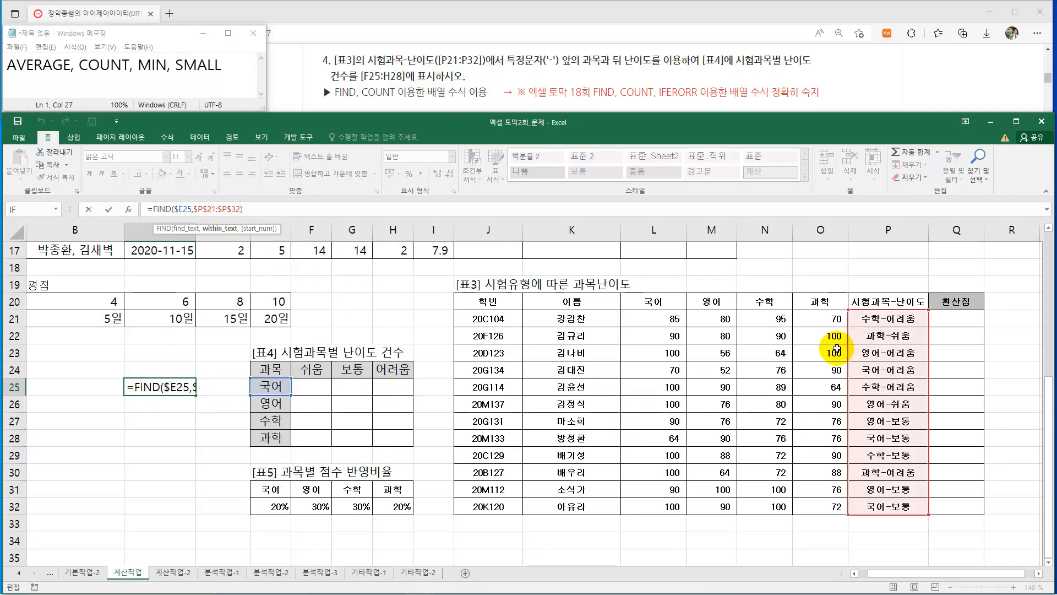
key(Return)
Try 국어-어려움 in P21 to test the FIND formula in C25, and undo the change
click(883, 320)
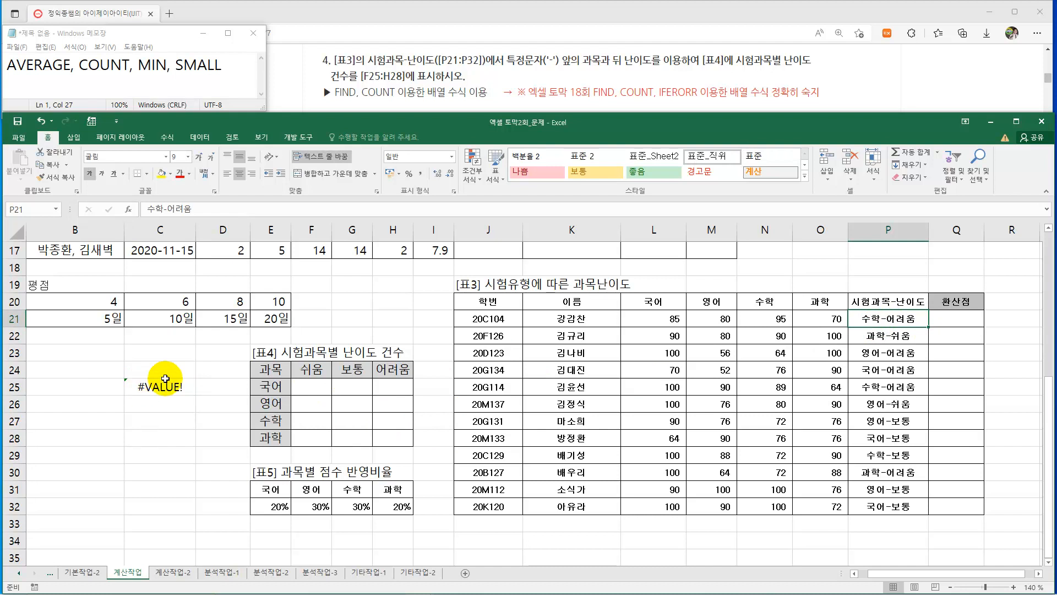
double_click(875, 317)
drag(879, 319, 830, 315)
text(구)
text(어)
key(Return)
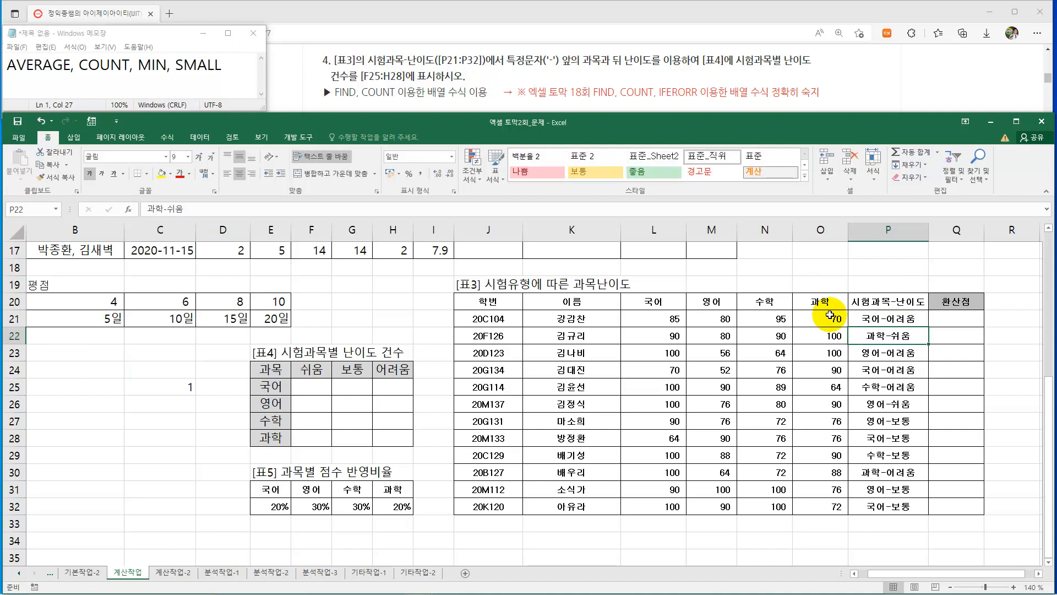
click(199, 382)
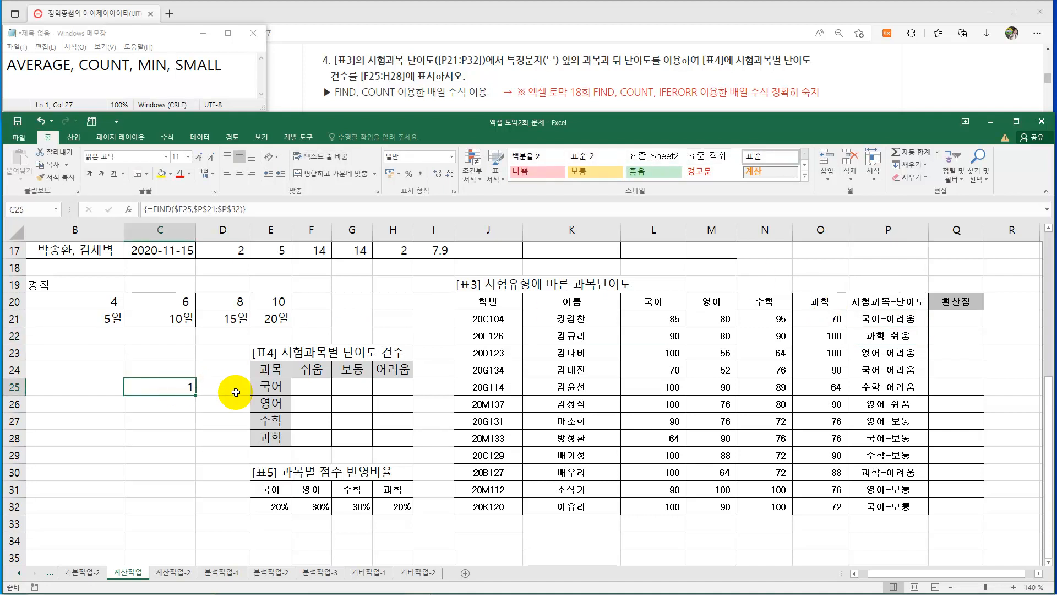
click(865, 322)
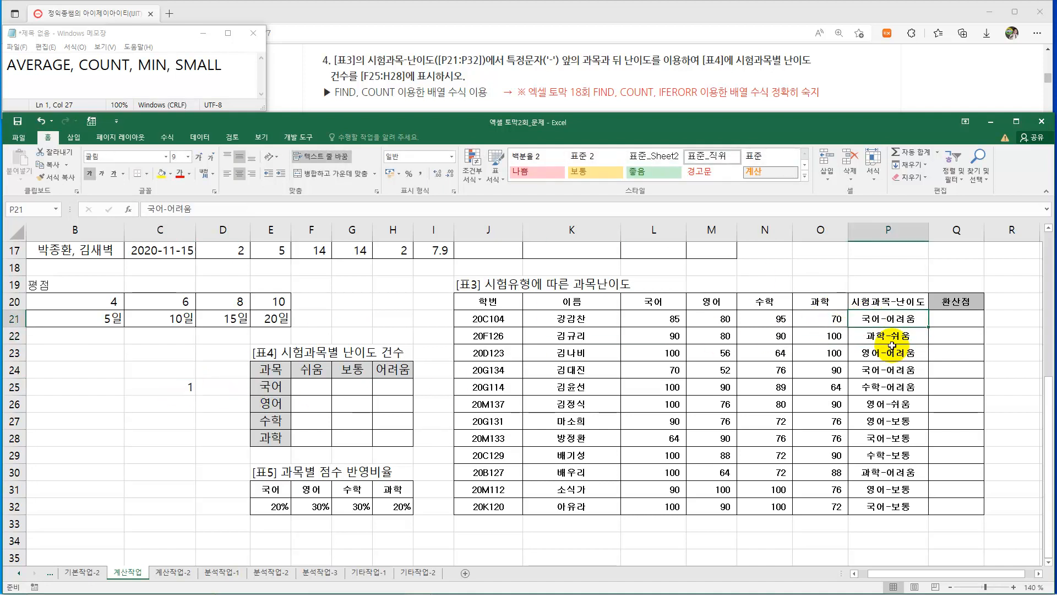
key(ctrl+z)
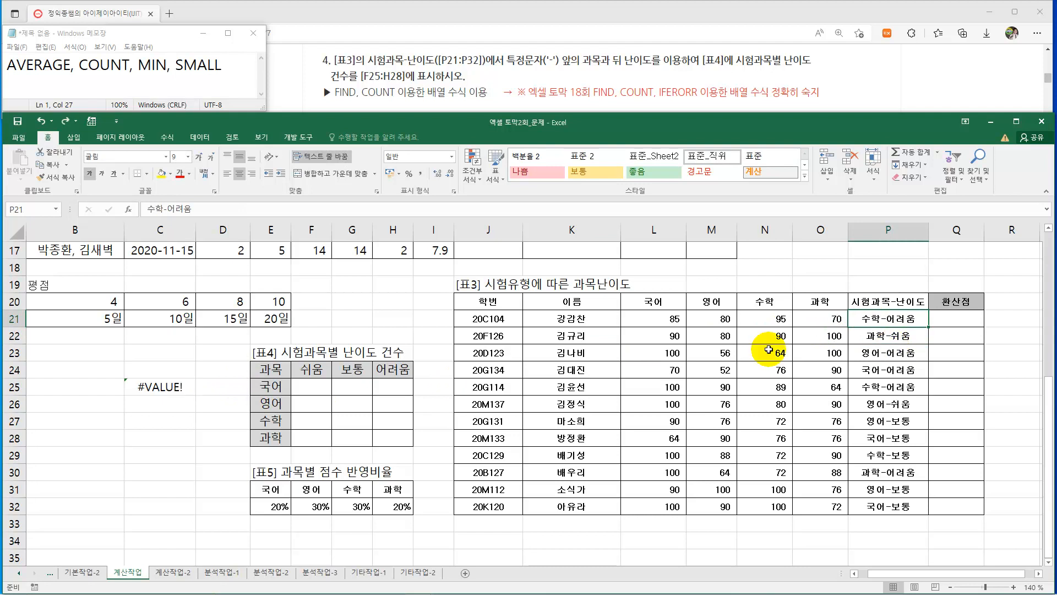
Enter the array formula =FIND(F$24,$P$21:$P$32) in cell D25 to locate the difficulty level in the subject-difficulty column
click(159, 387)
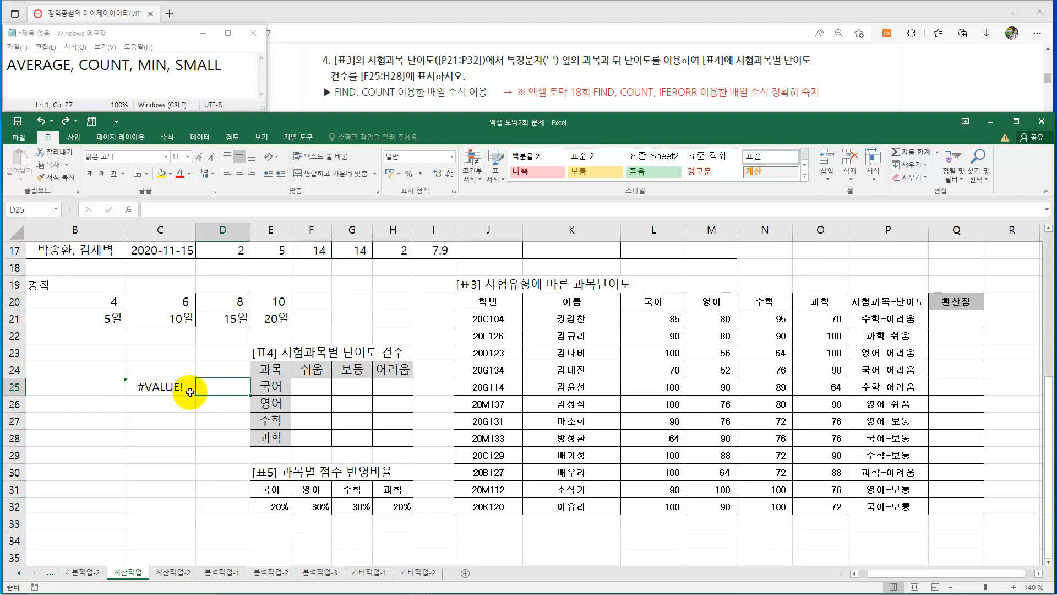
drag(194, 390, 224, 387)
text(=find()
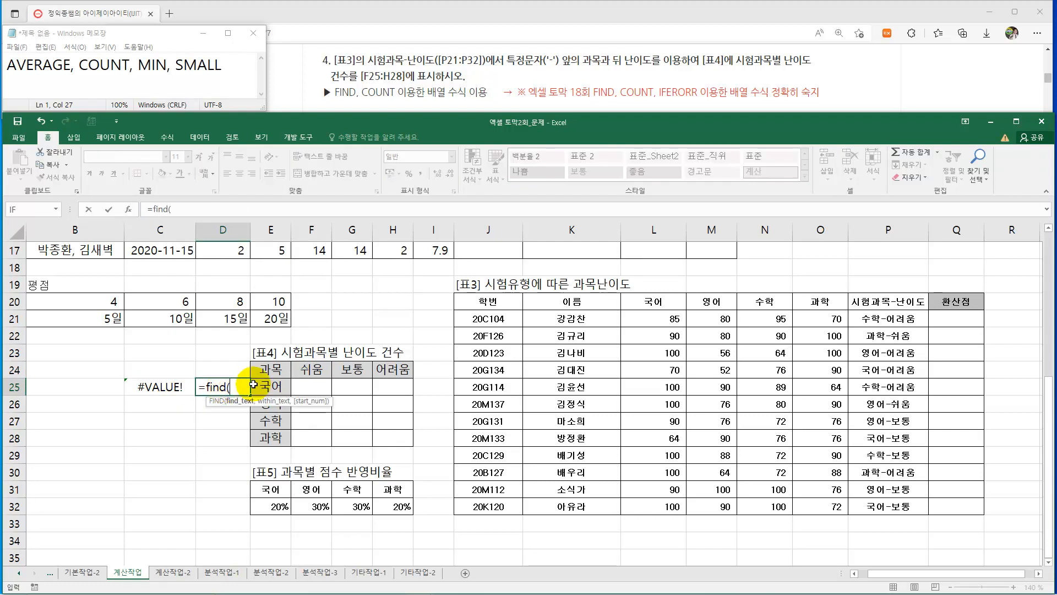
click(318, 368)
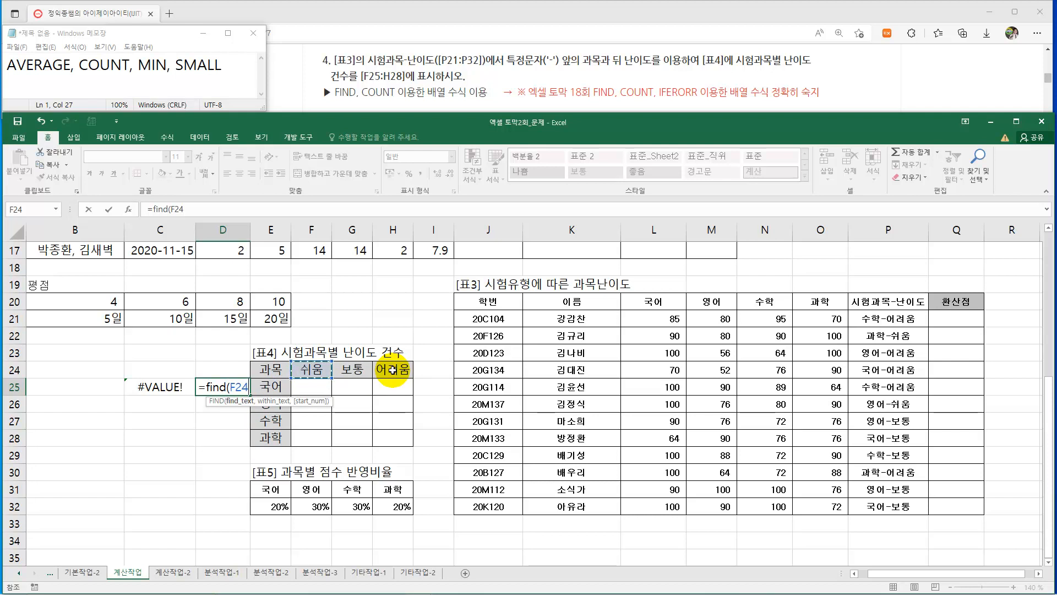
key(F4)
key(F4)
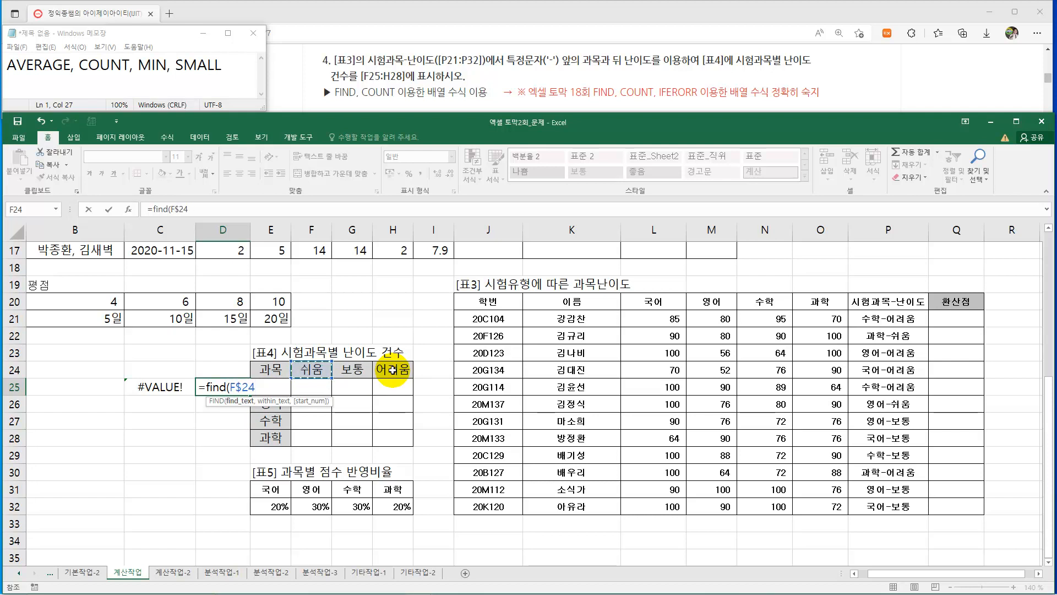
text(,)
drag(883, 318, 886, 505)
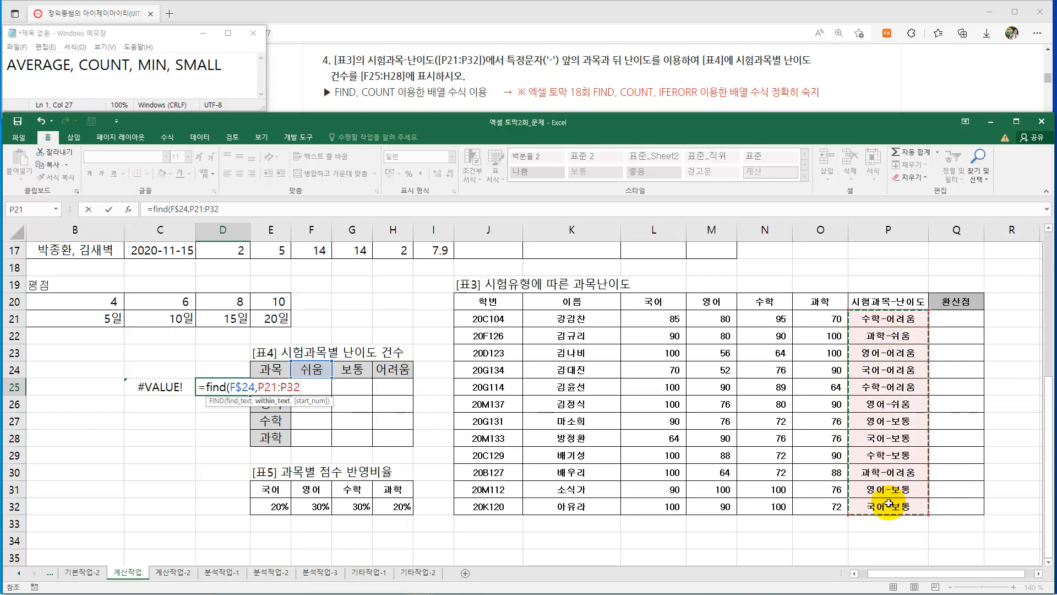
key(F4)
text())
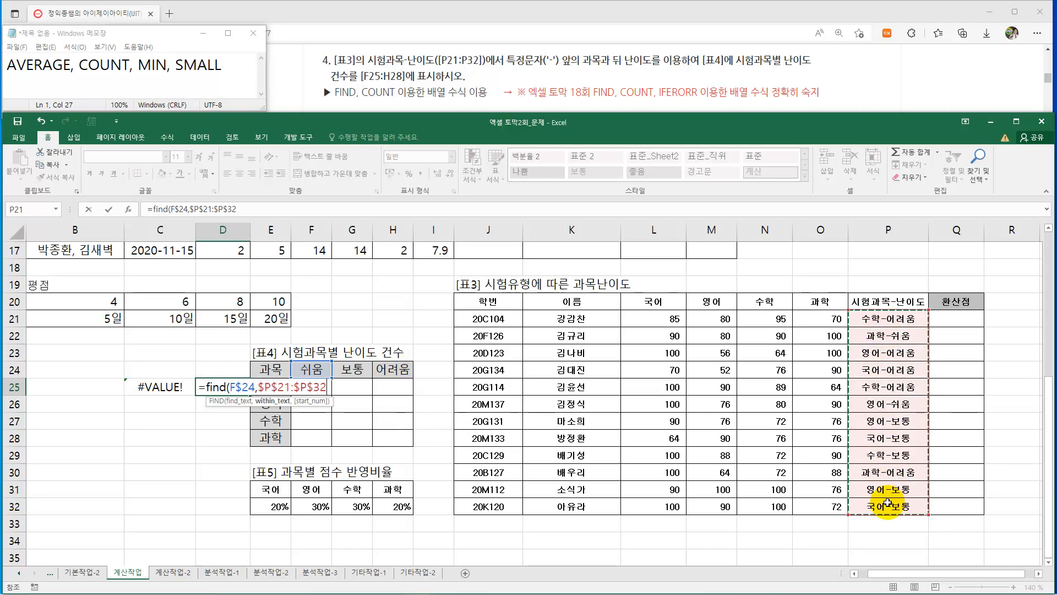
key(ctrl+shift+Return)
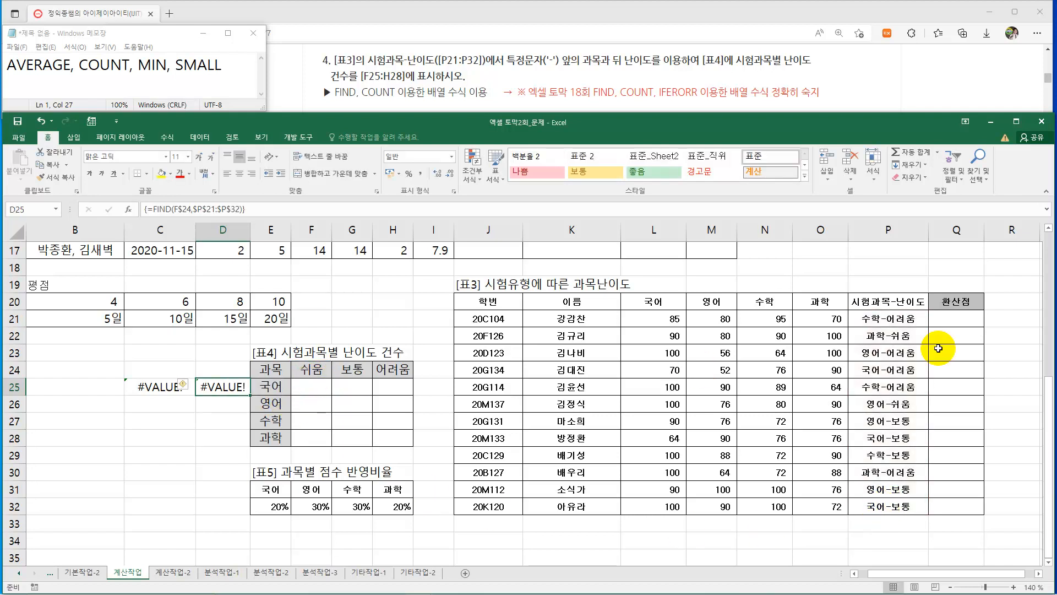
Change the difficulty in P21 so it reads 수학-쉬움, and check the FIND result in D25
click(895, 319)
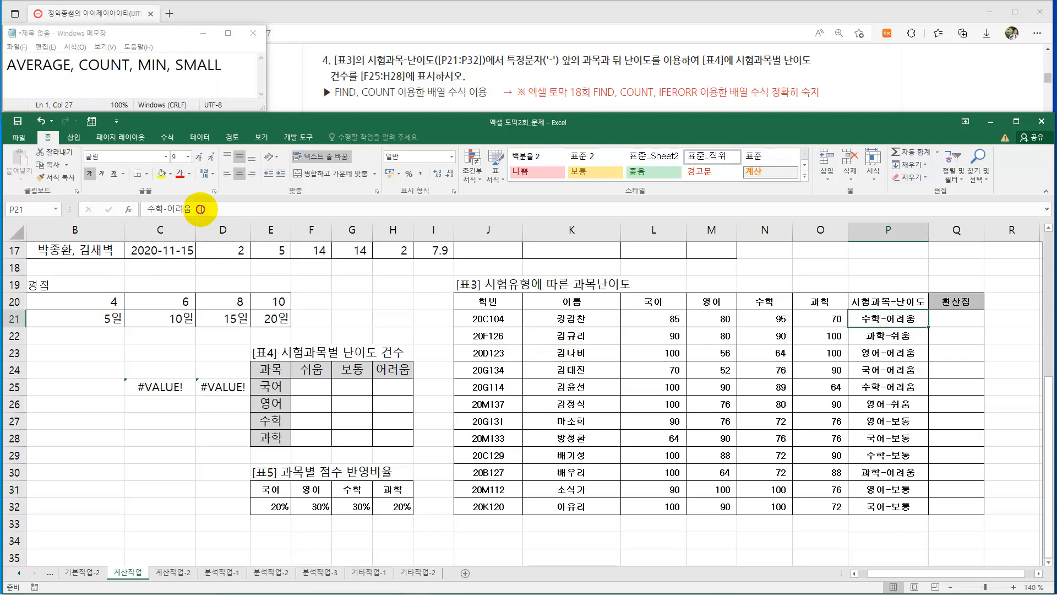
double_click(171, 209)
text(tnl)
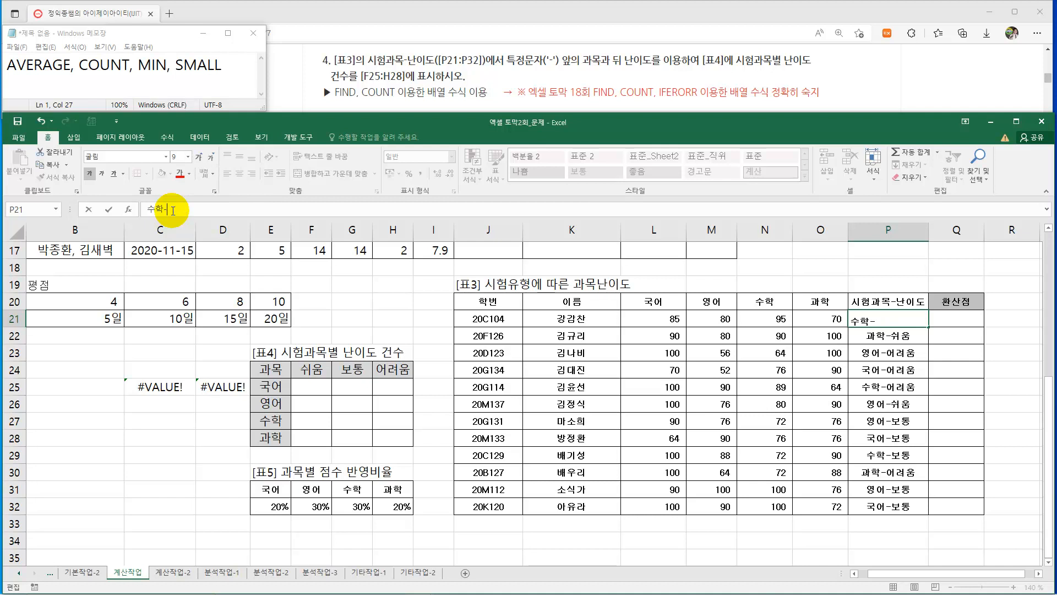
key(Return)
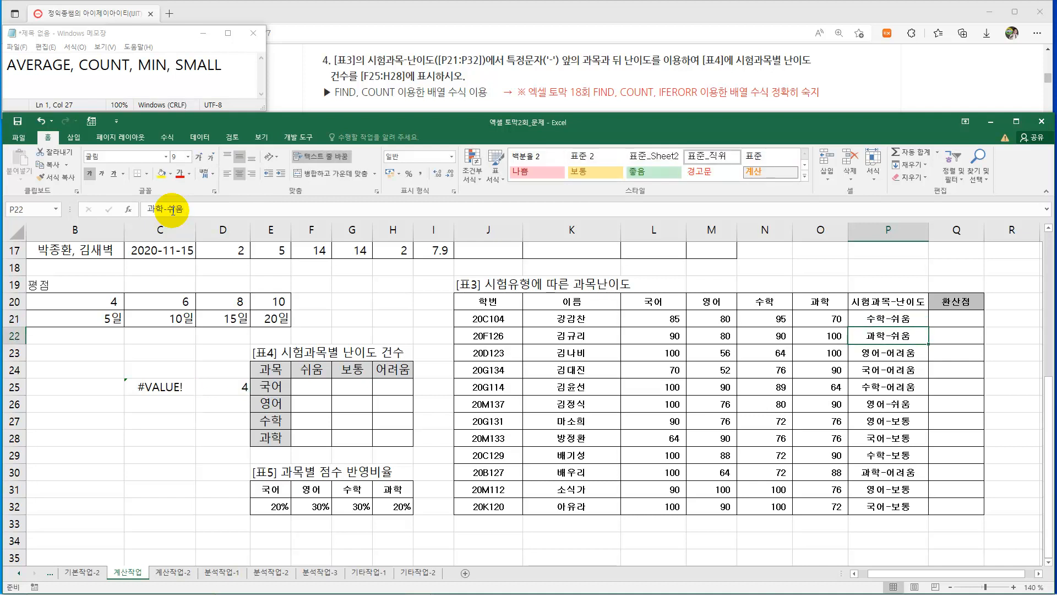
click(227, 384)
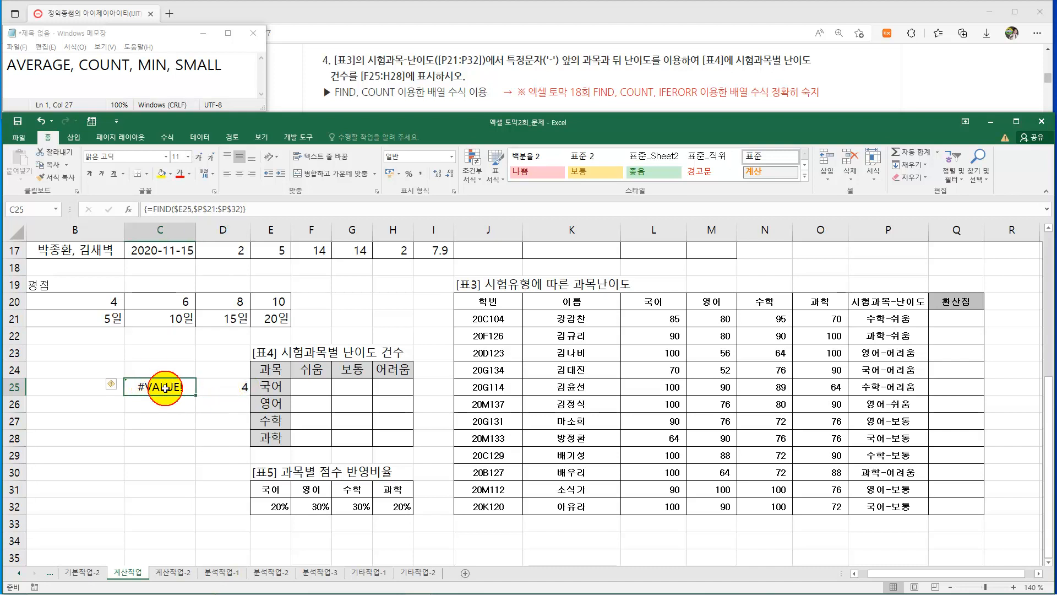
Replace the subject in P21 so it reads 국어-쉬움, and check the FIND results in C25 and D25
click(881, 318)
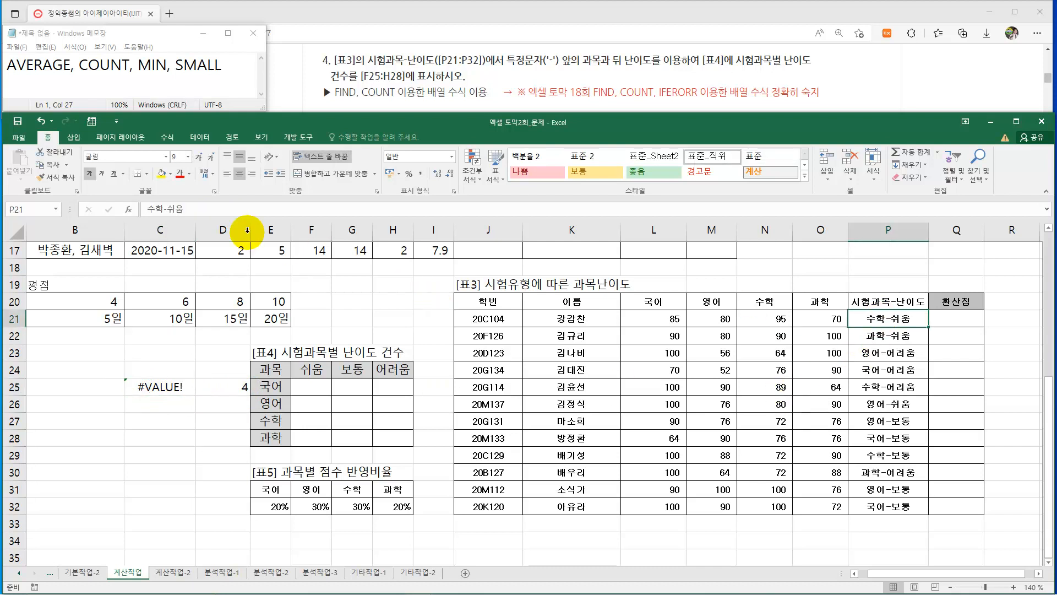
drag(163, 209, 139, 208)
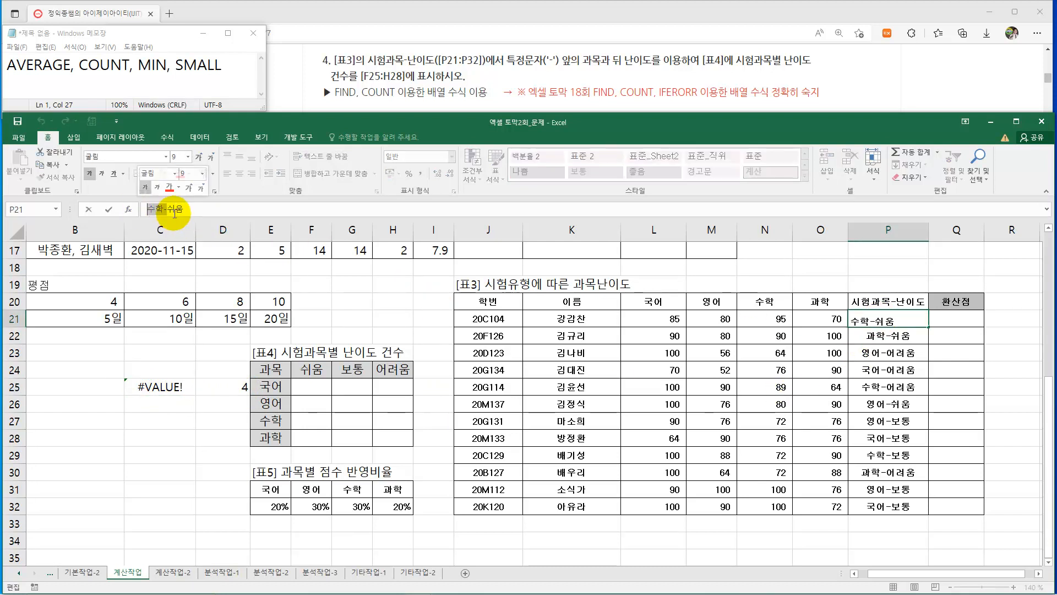
text(국어)
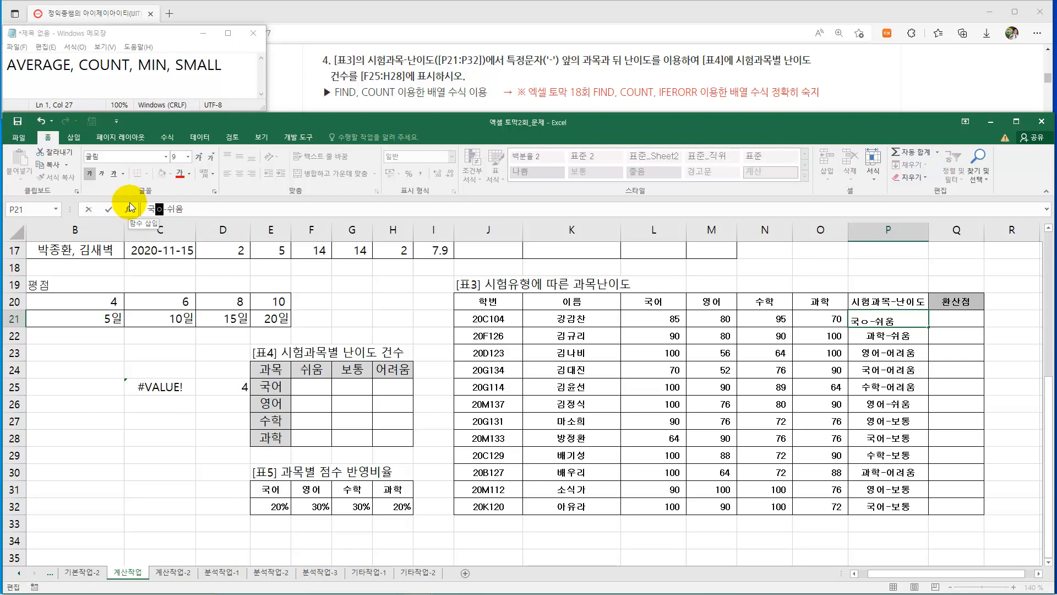
key(Return)
click(160, 388)
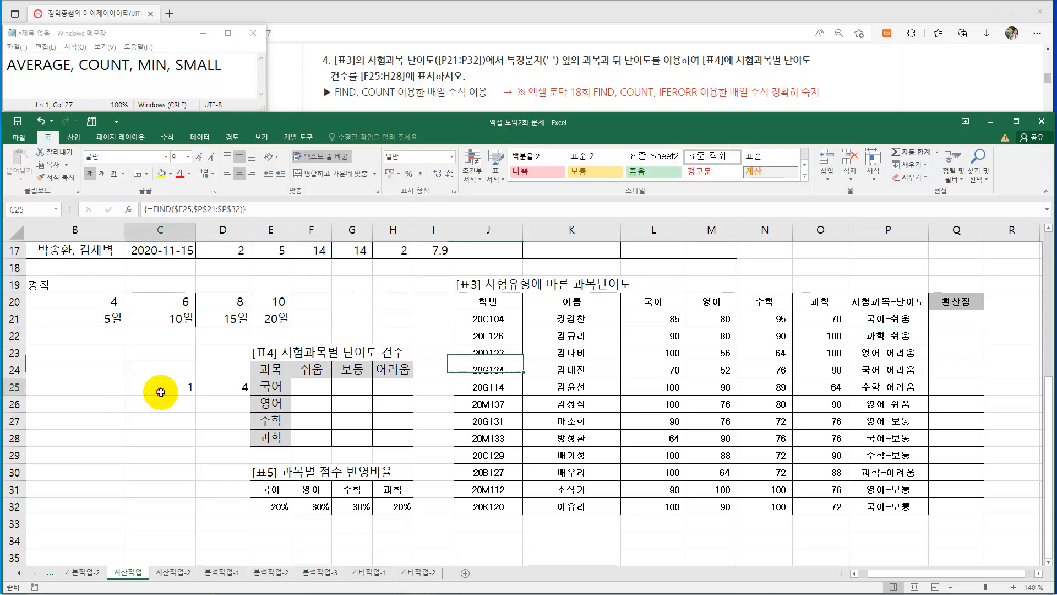
click(244, 388)
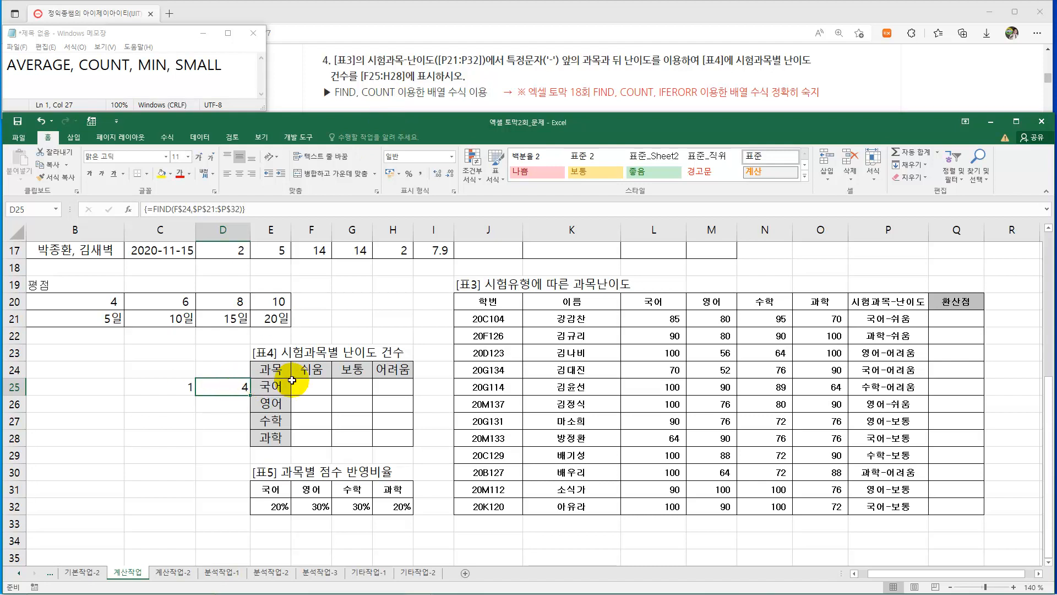
click(311, 387)
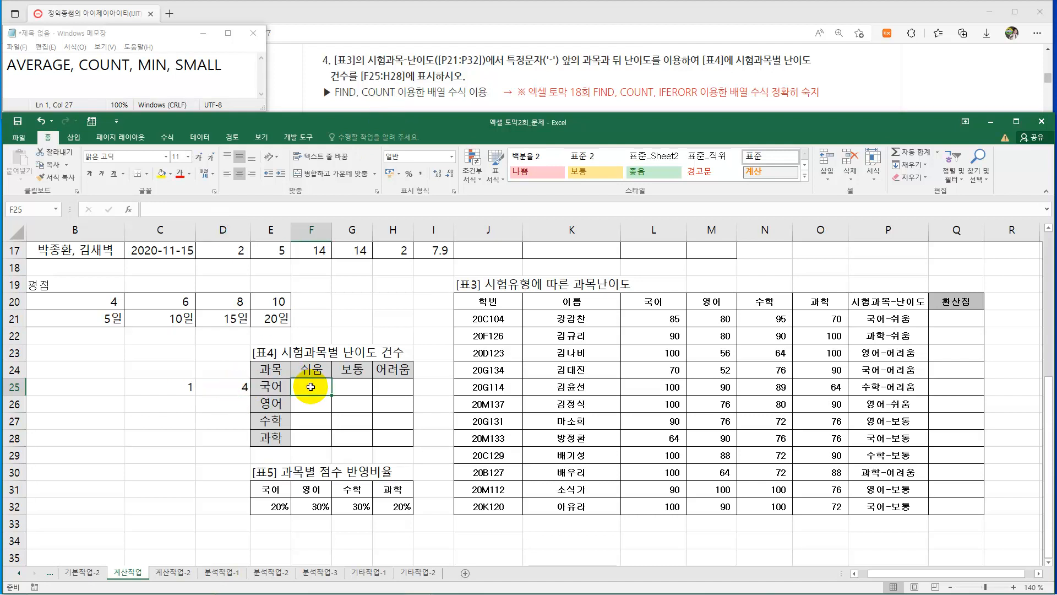
text(=)
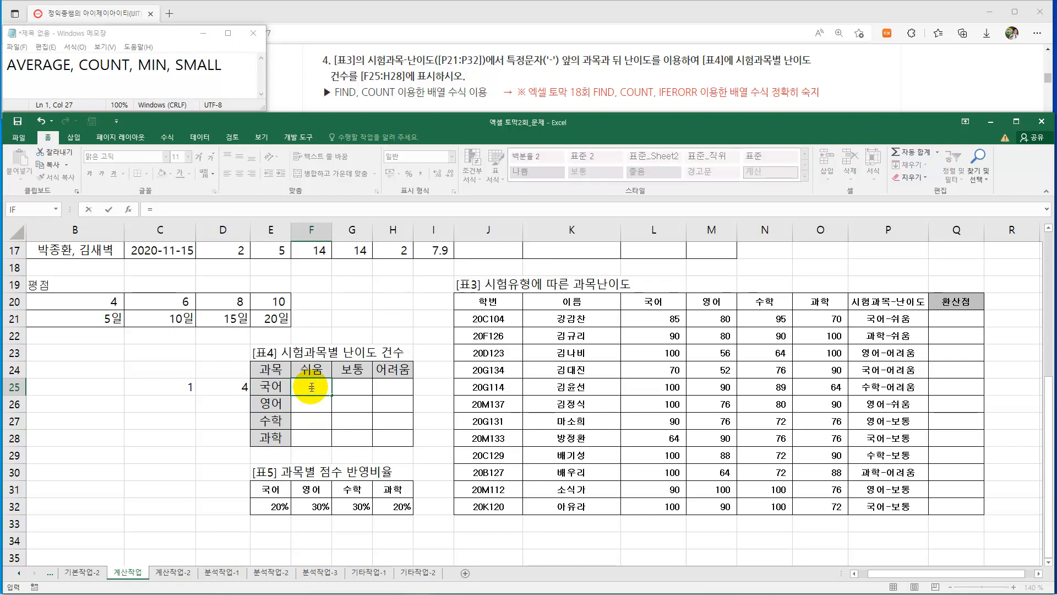
key(Escape)
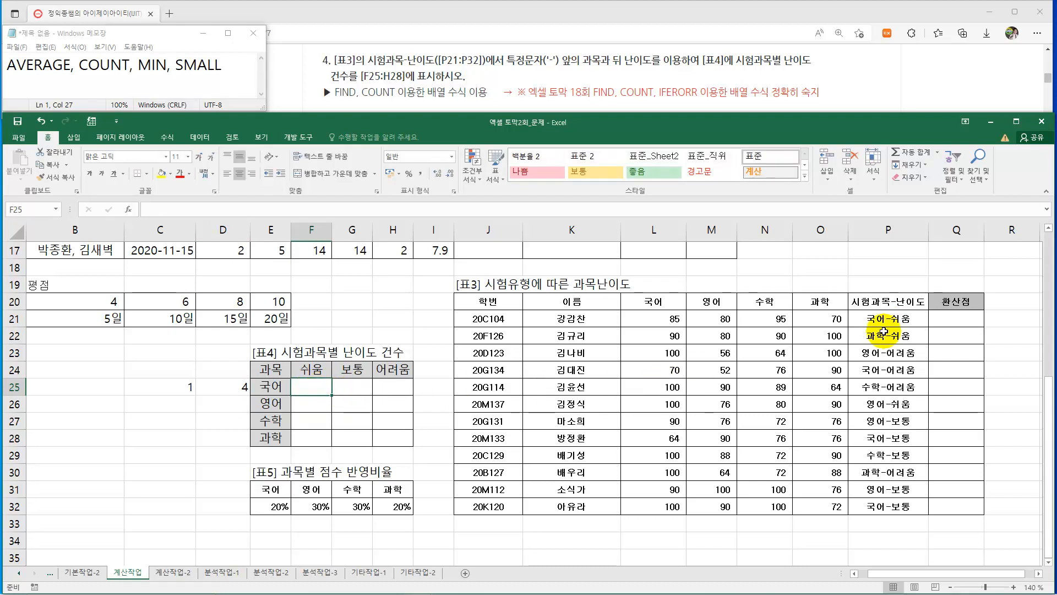
Undo the subject and difficulty test edits in P21
key(ctrl+z)
key(ctrl+z)
key(ctrl+z)
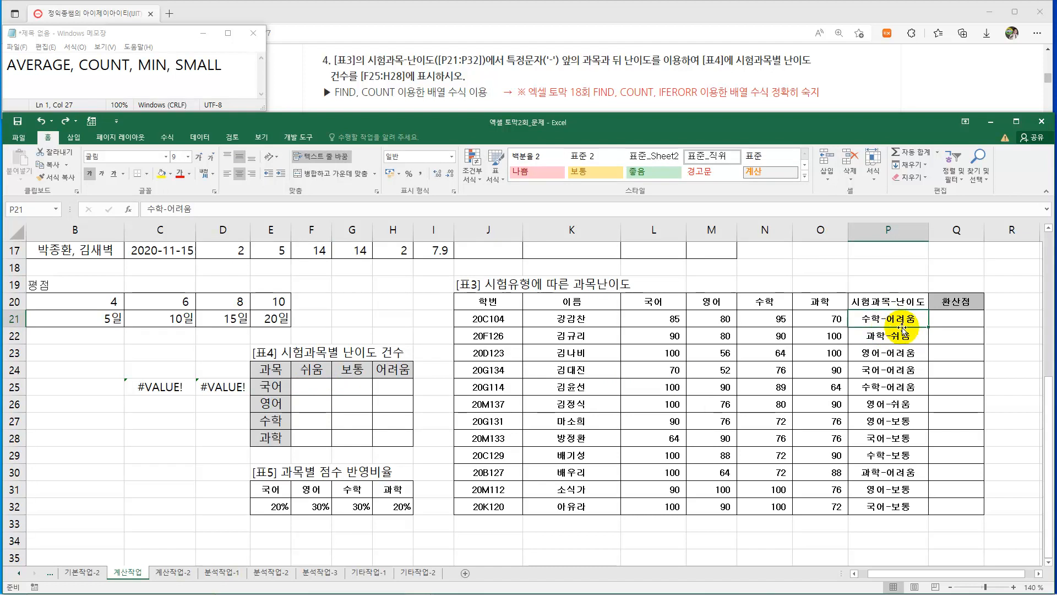
Start the formula in F25 with =FIND($E25,$P$21:$P$32)* to locate the subject in the subject-difficulty column
click(311, 387)
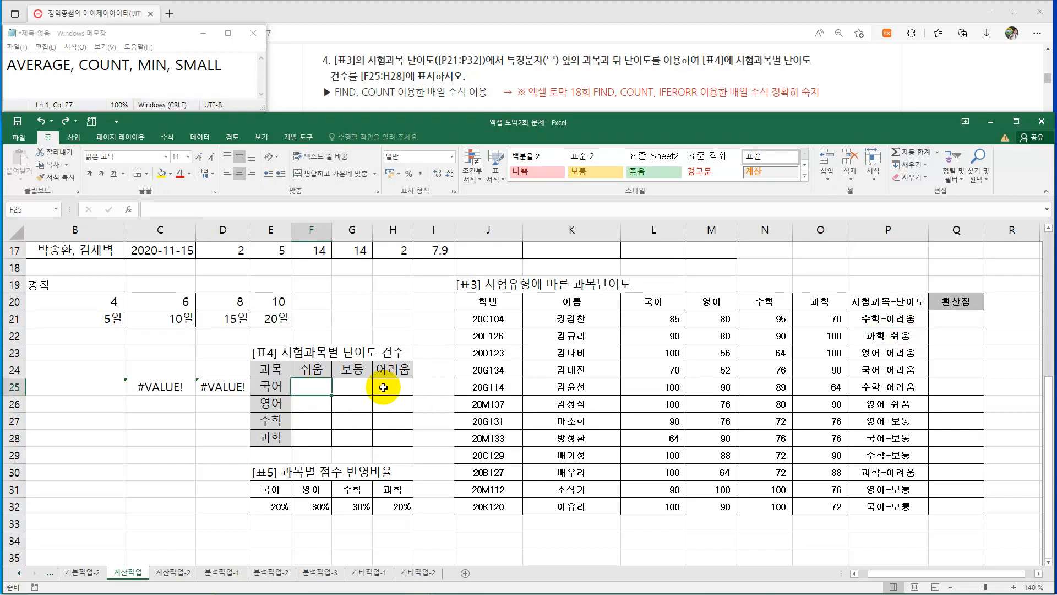
text(=랴ㅜ)
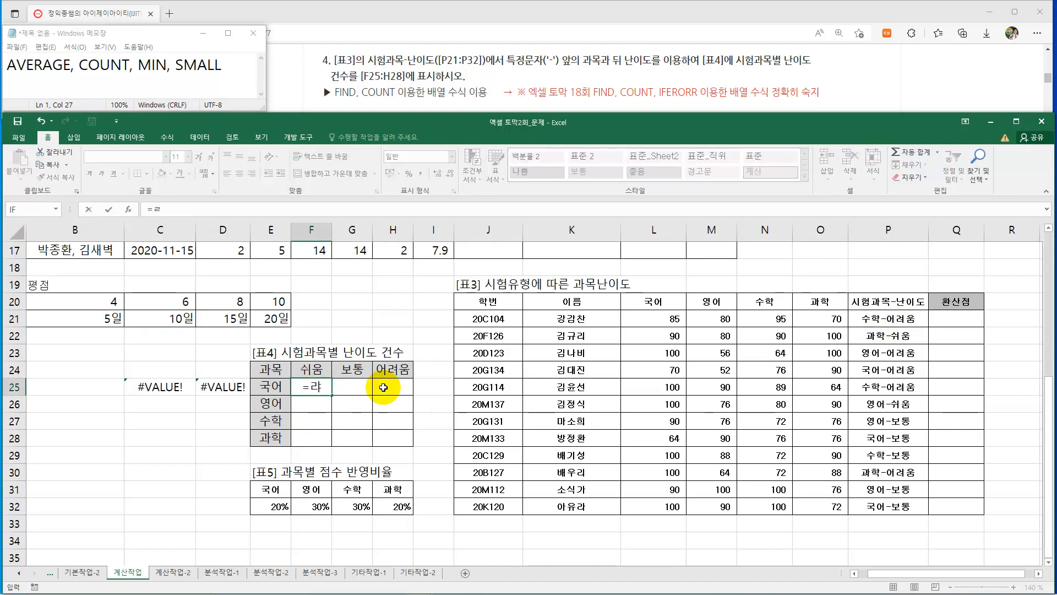
text(find()
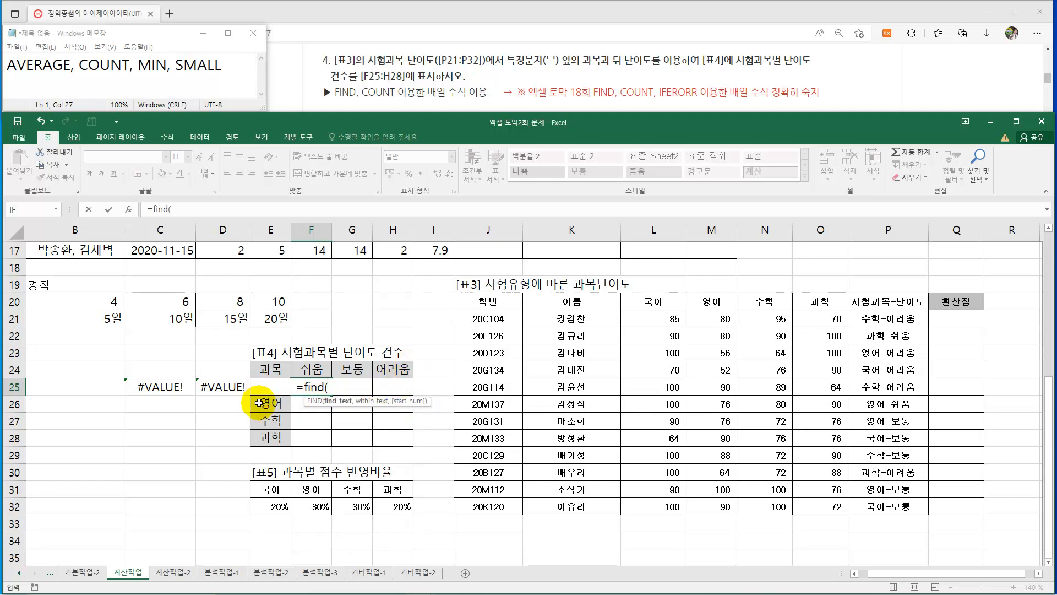
click(265, 368)
key(Down)
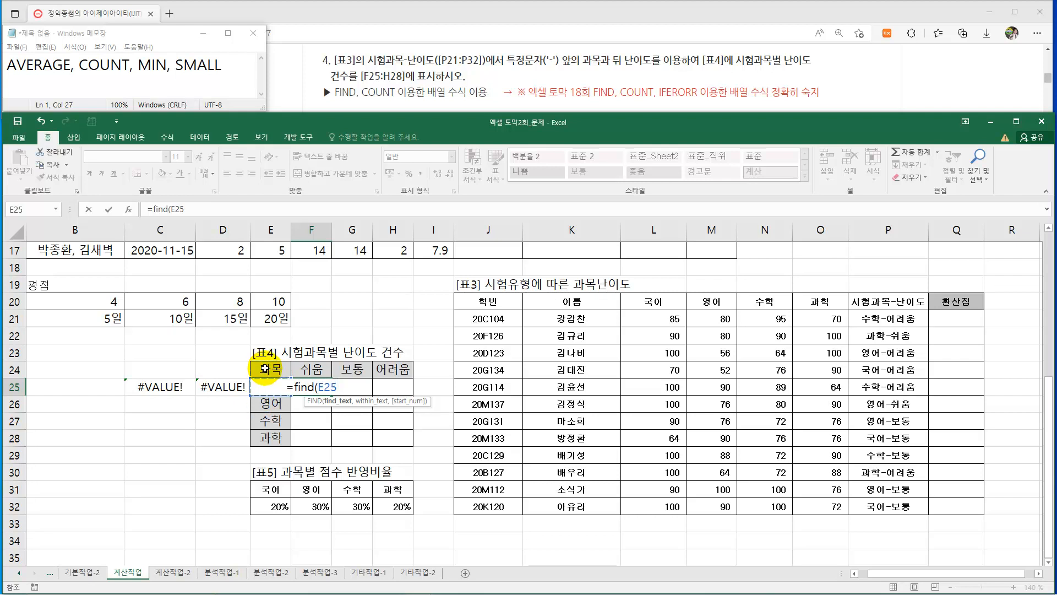
key(F4)
key(F4)
key(F4)
text(,)
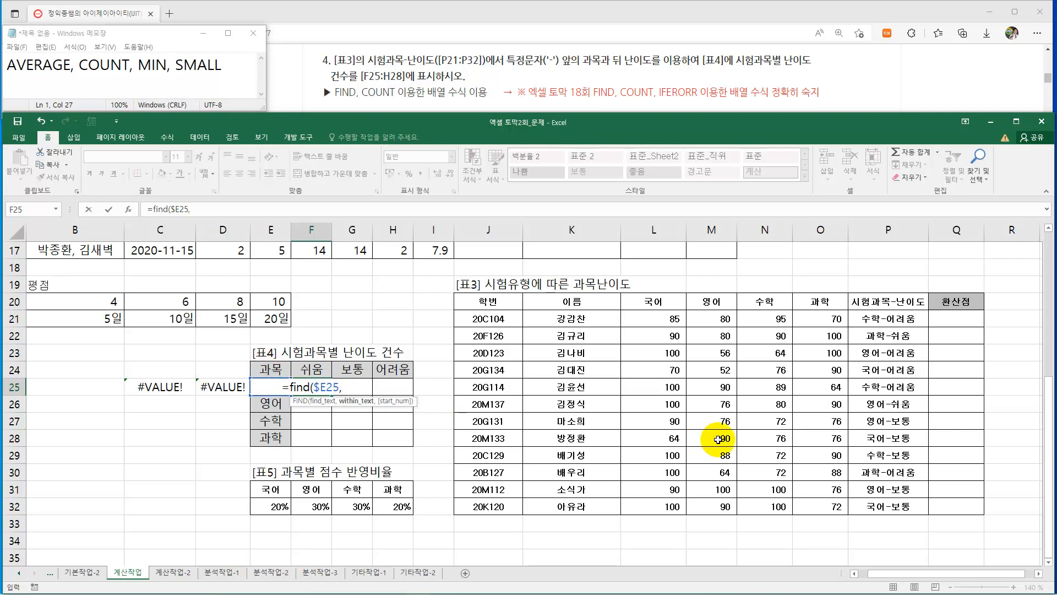
click(887, 318)
drag(889, 333, 880, 505)
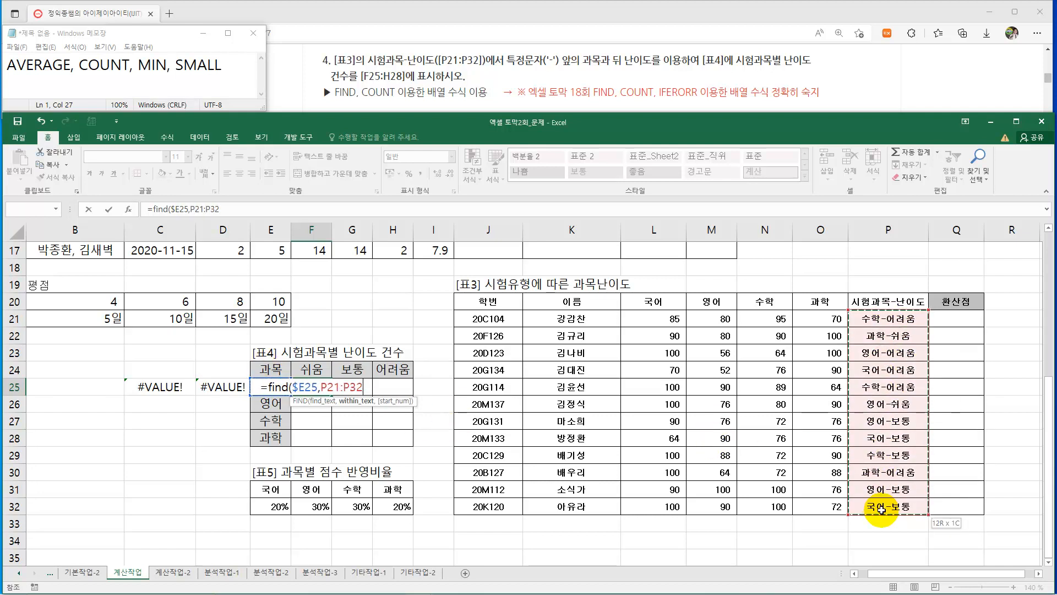
key(F4)
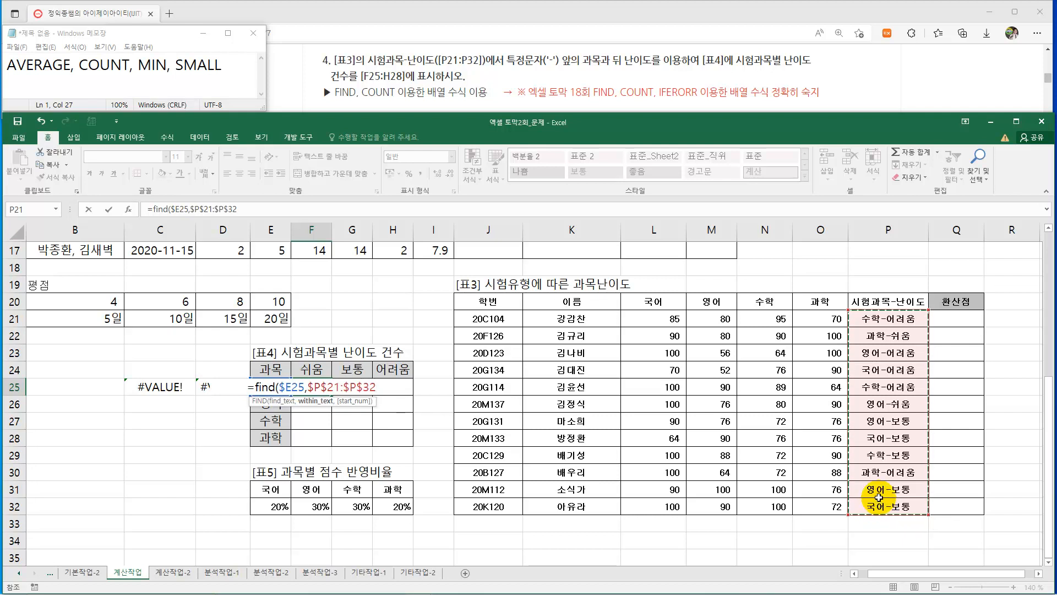
text()*)
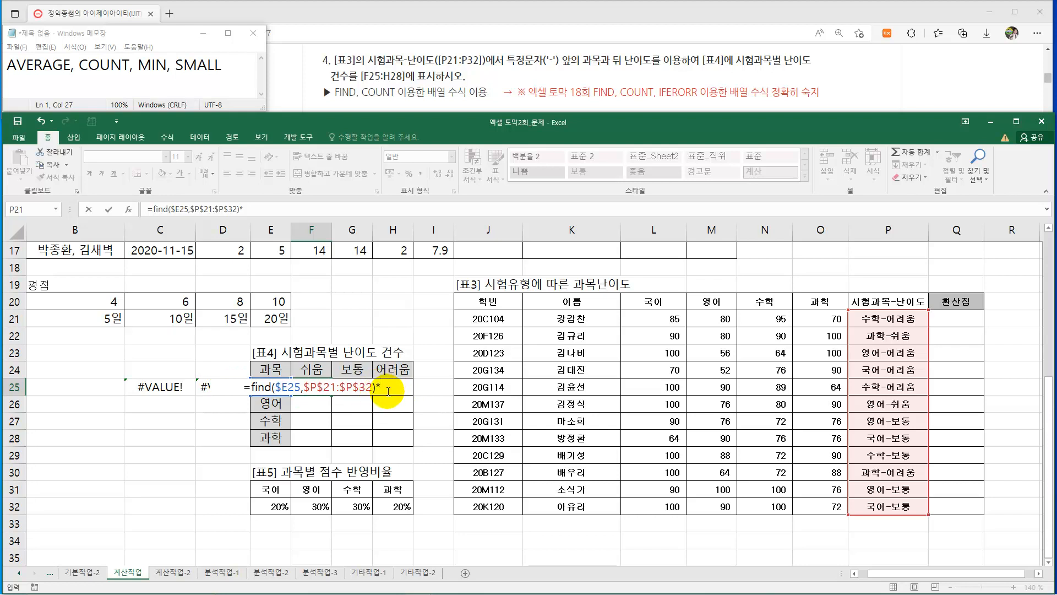
Complete the F25 formula with the factor FIND(F$24,$P$21:$P$32) and enter it as an array formula
text(find()
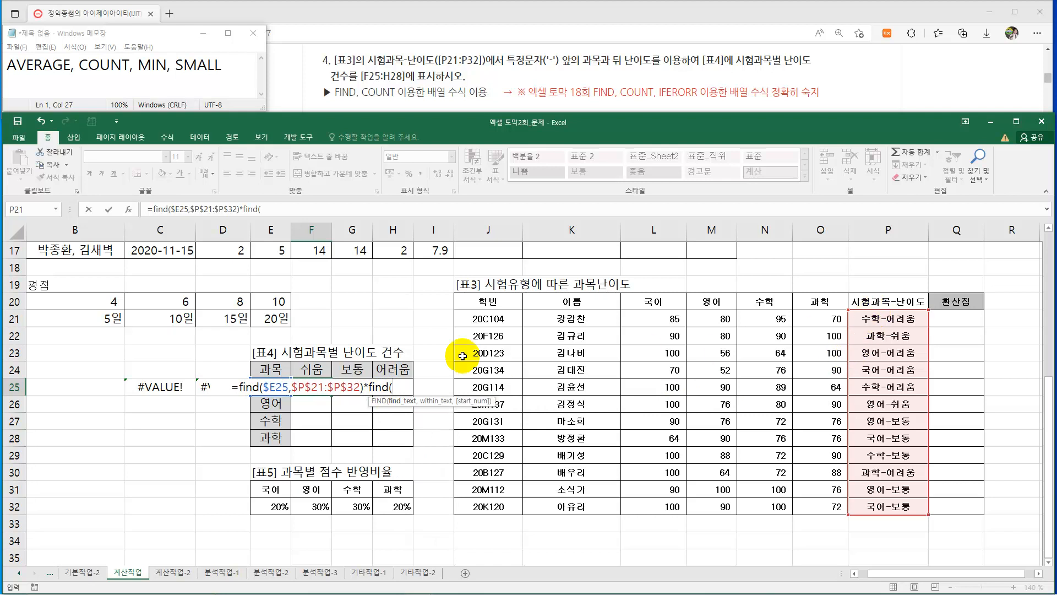
click(311, 369)
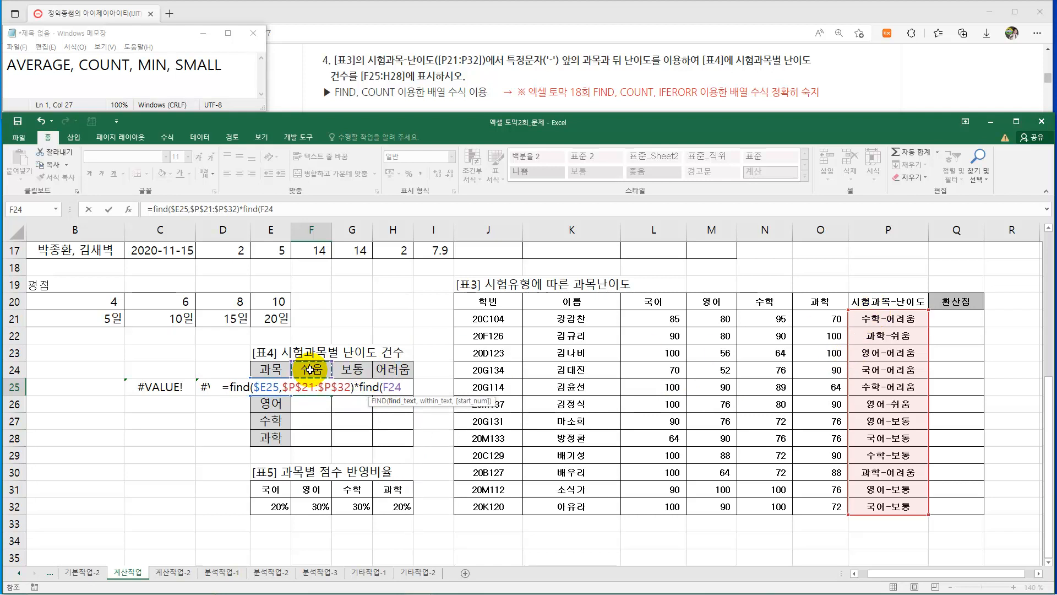
key(F4)
key(F4)
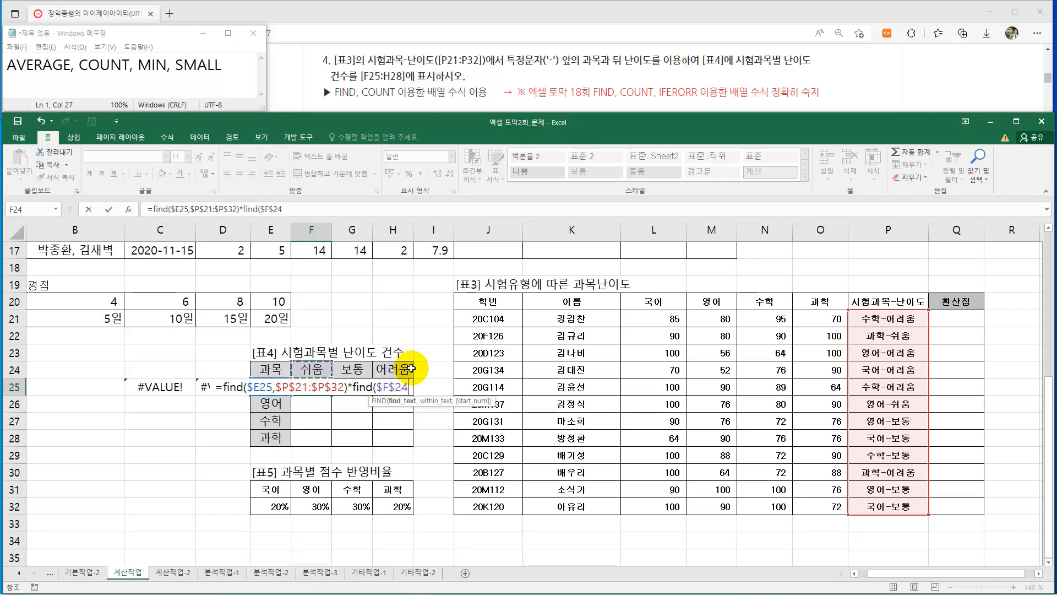
text(,)
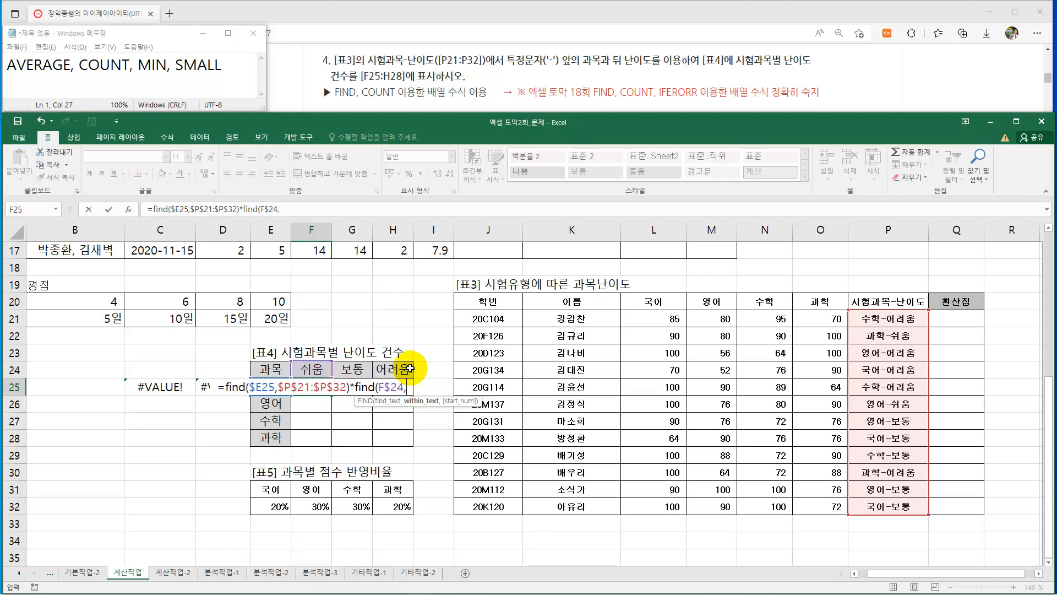
click(870, 322)
drag(865, 349, 876, 522)
drag(887, 319, 884, 506)
key(F4)
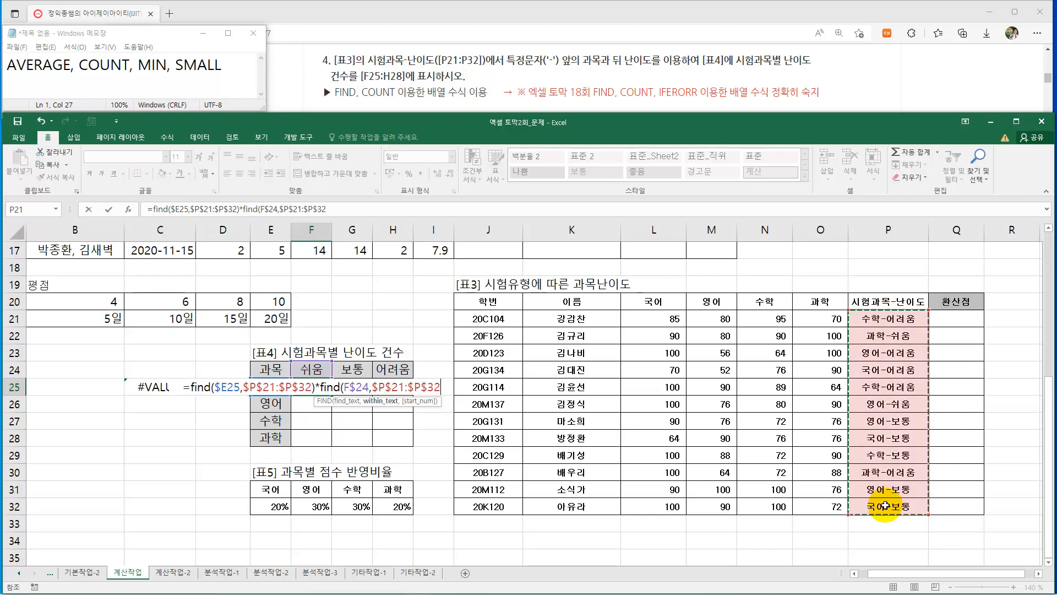
text())
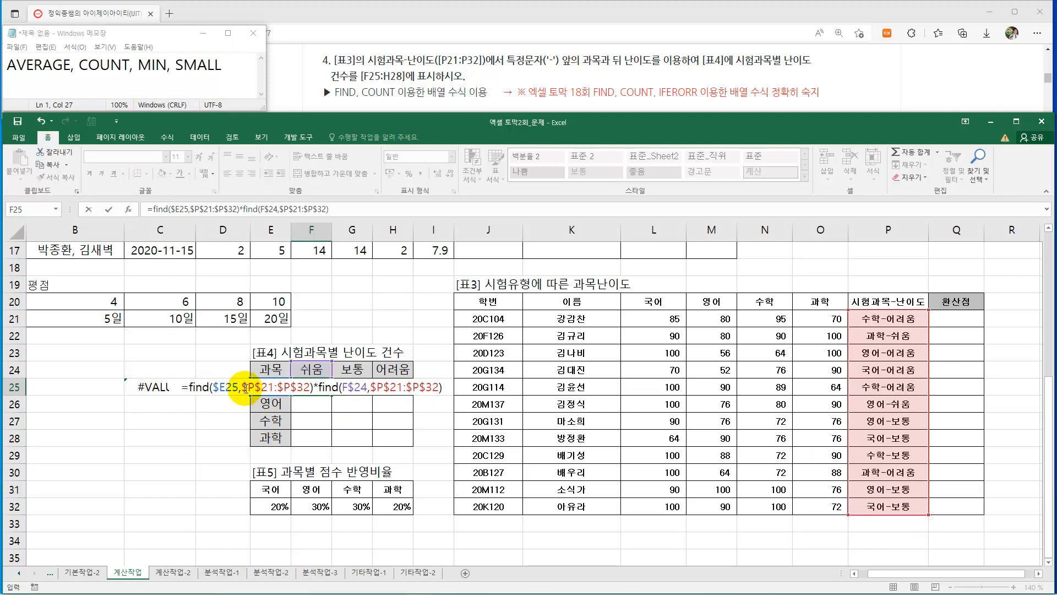
key(ctrl+shift+Return)
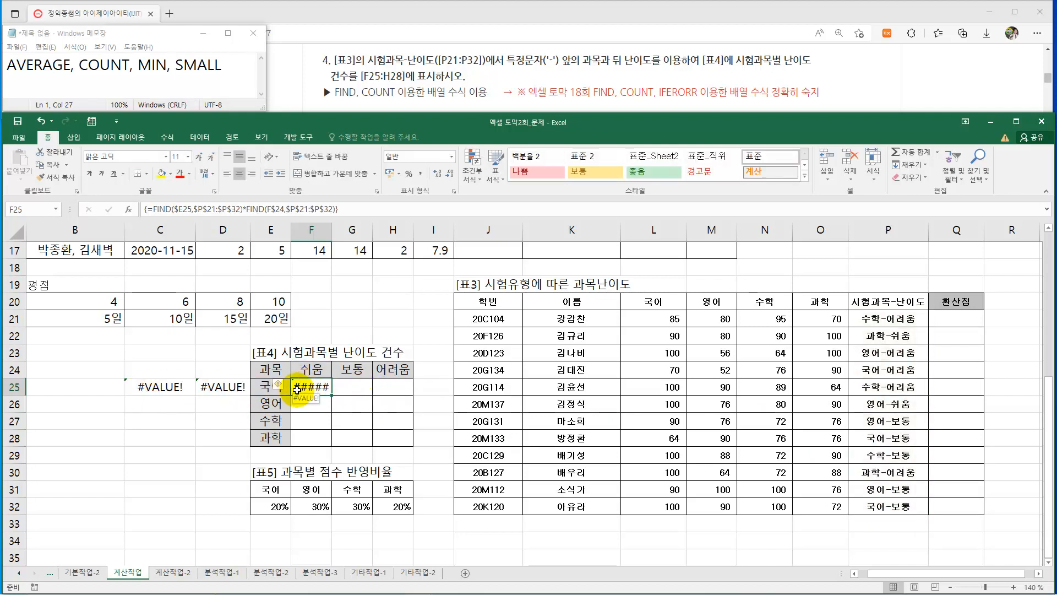
Fit the width of column F to its content, and undo the width change
double_click(331, 234)
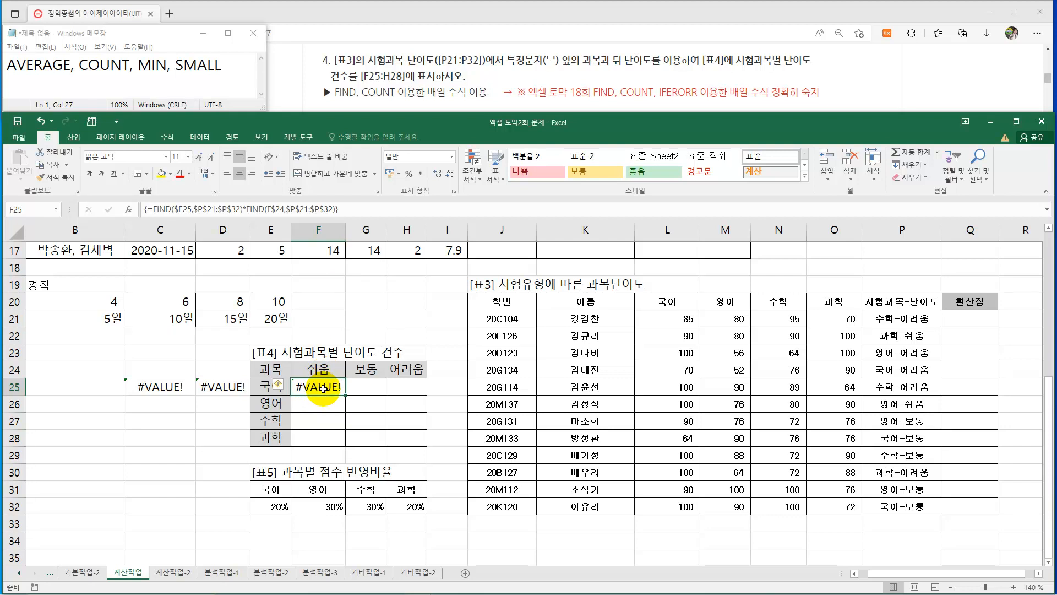
key(ctrl+z)
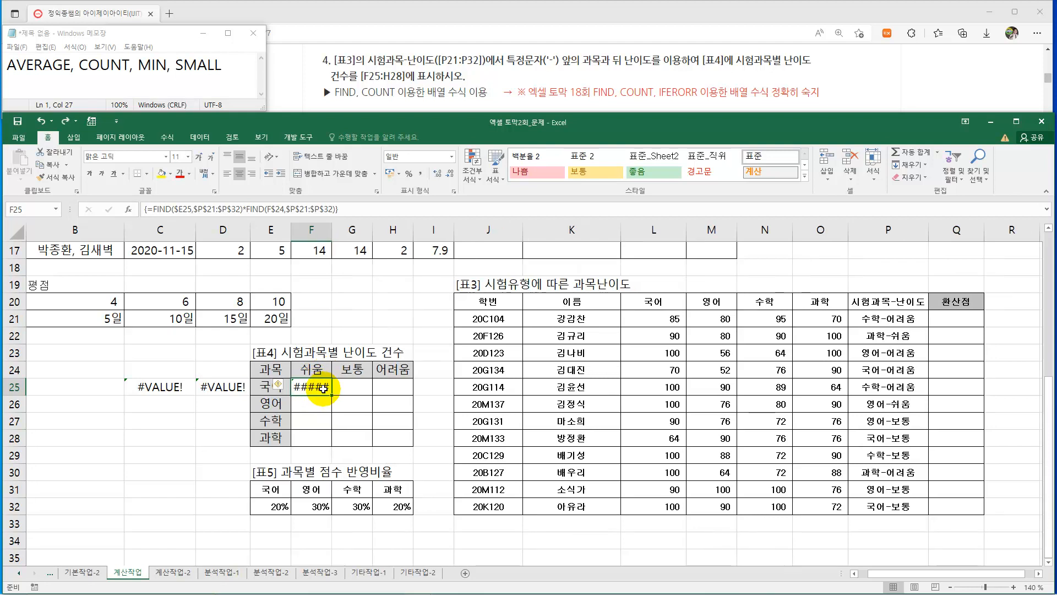
Change P21 to 국어-쉬움 to test the multiplied FIND formula in F25
click(874, 318)
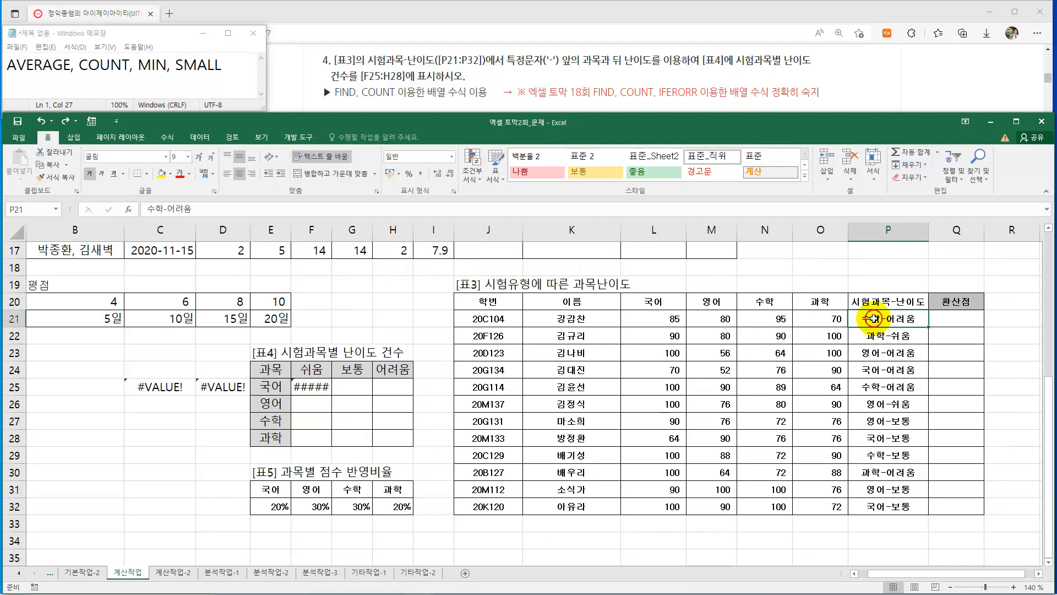
double_click(161, 208)
key(Delete)
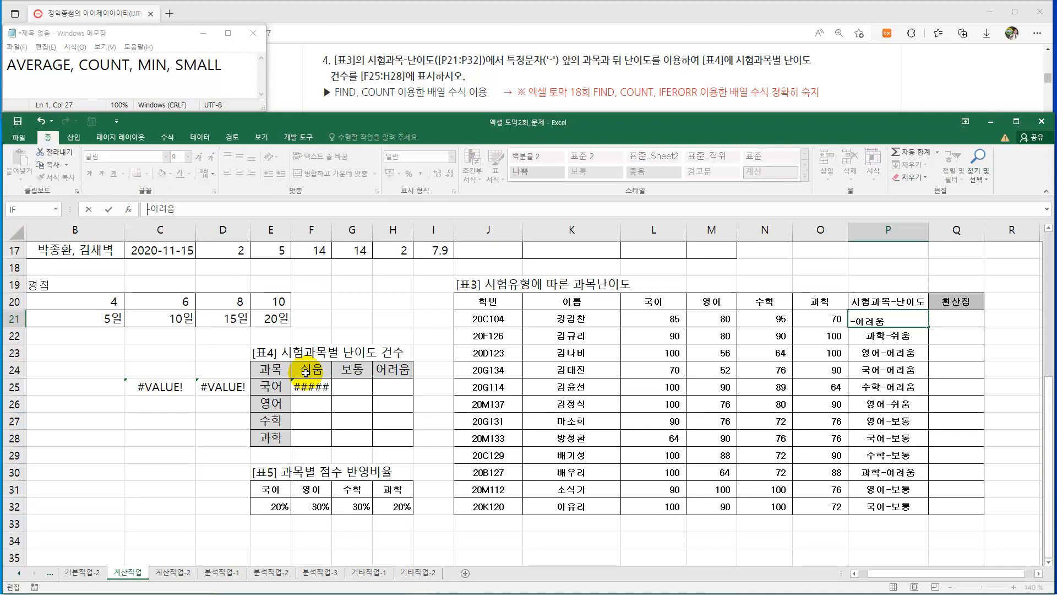
text(국어-)
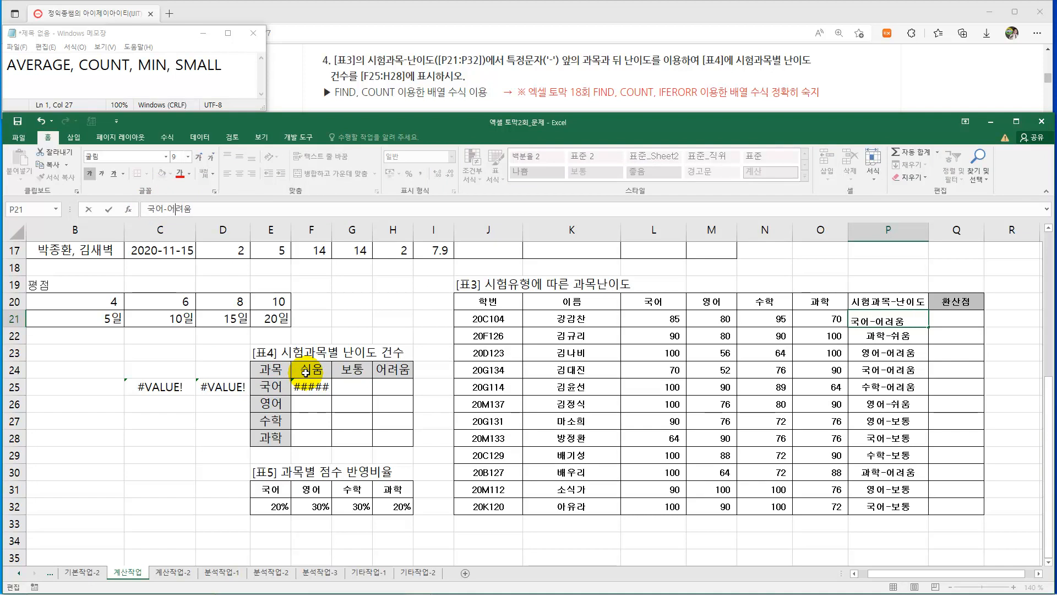
text(쉬)
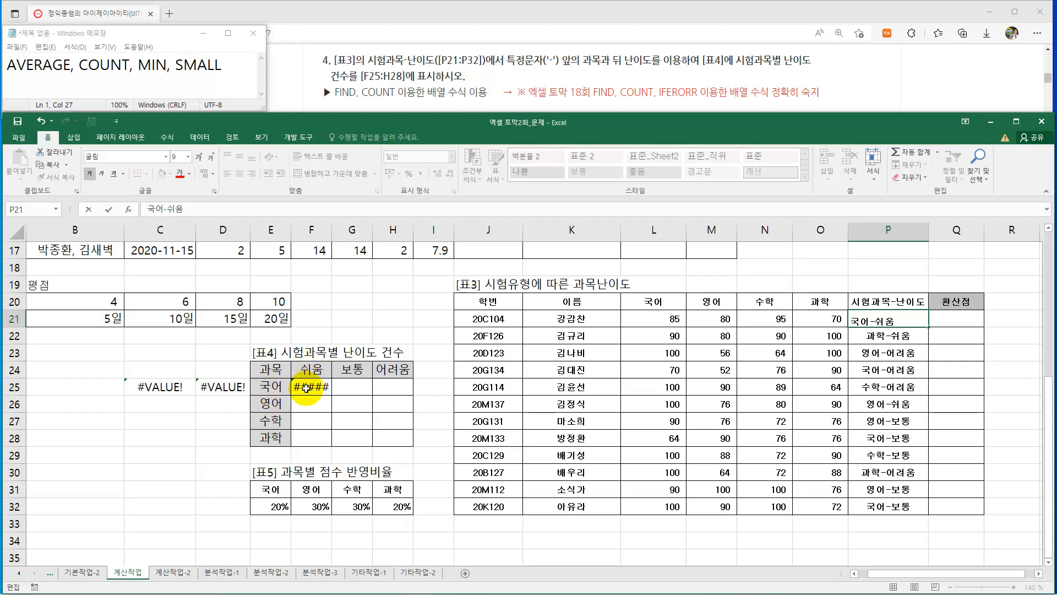
click(311, 389)
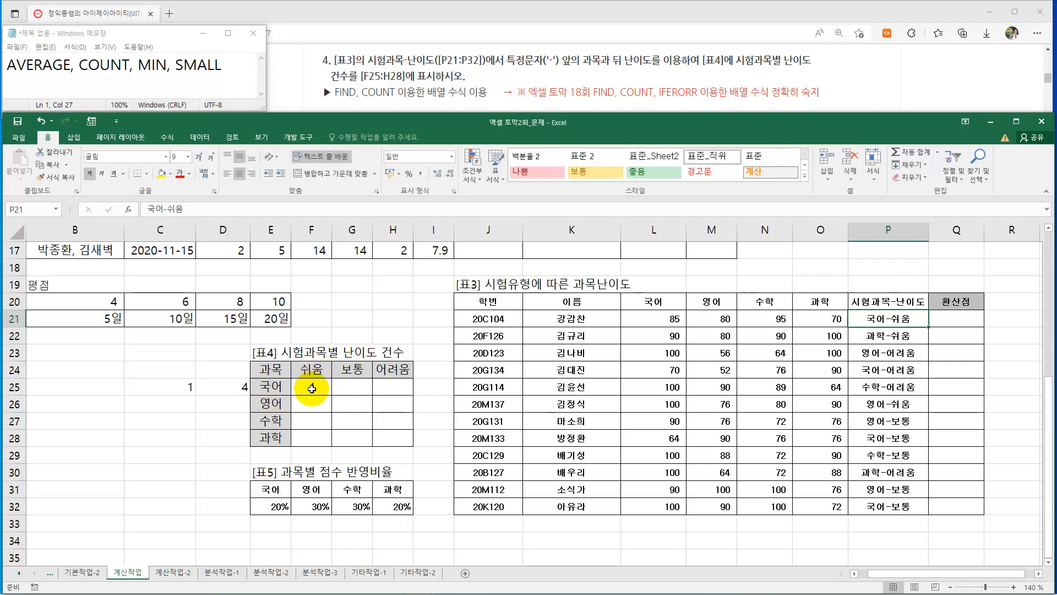
Wrap the F25 formula in COUNT, giving =COUNT(FIND($E25,$P$21:$P$32)*FIND(F$24,$P$21:$P$32)), and enter it as an array formula
click(312, 386)
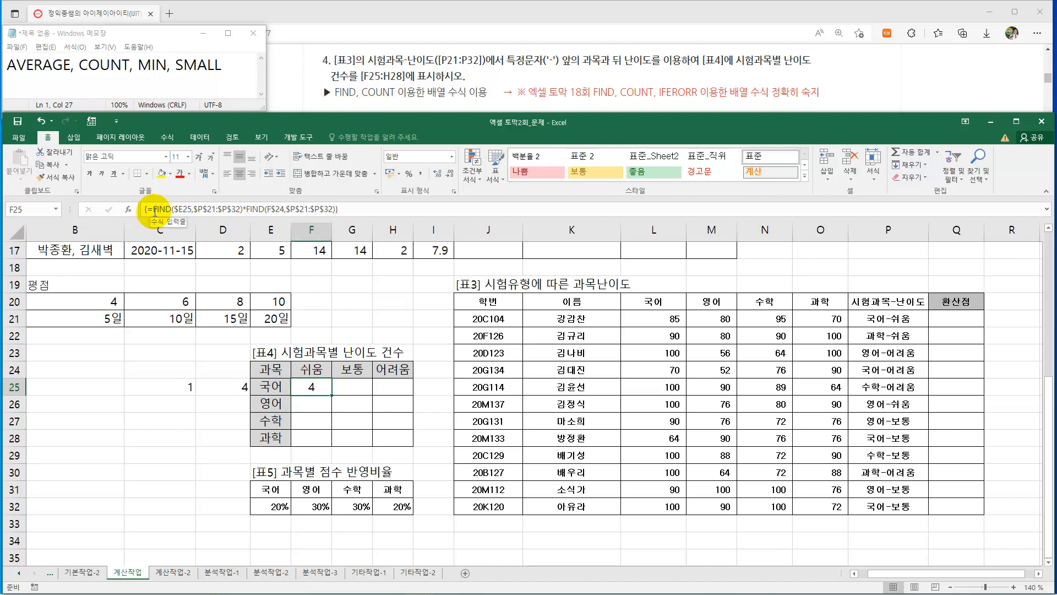
click(151, 209)
text(count()
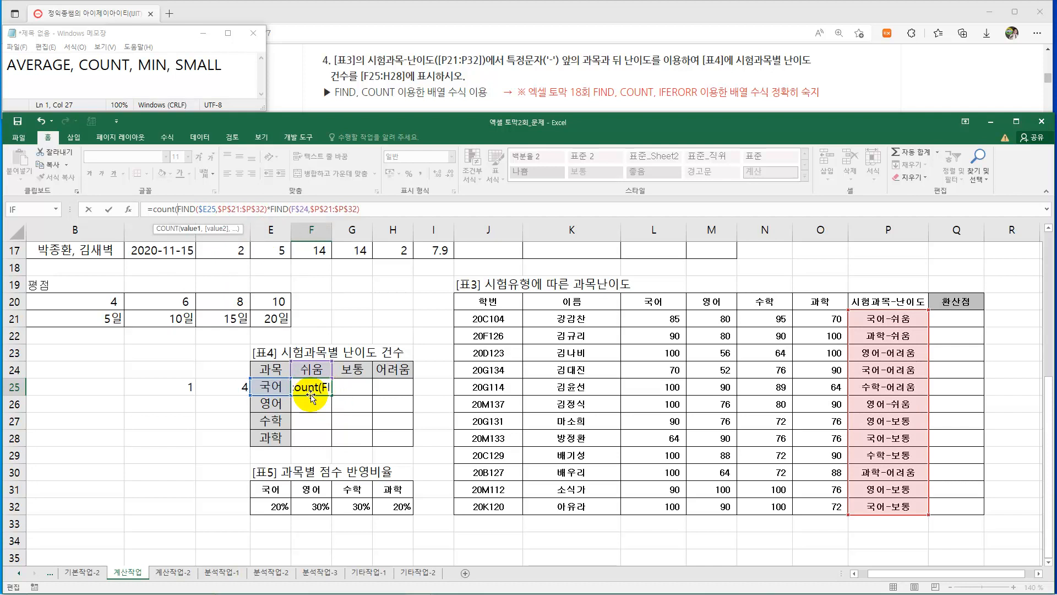
click(367, 213)
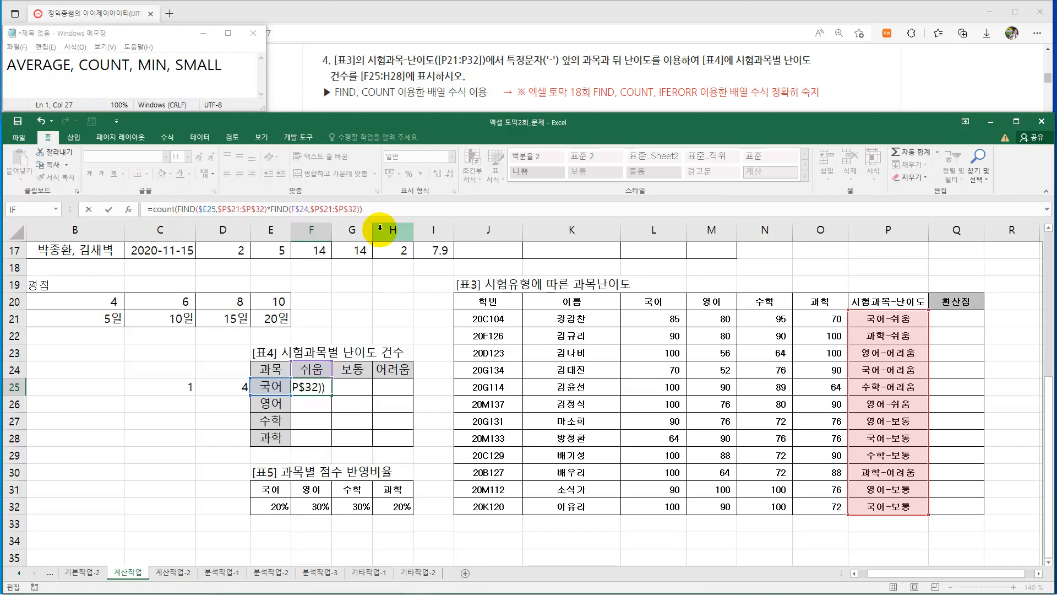
key(ctrl+shift+Return)
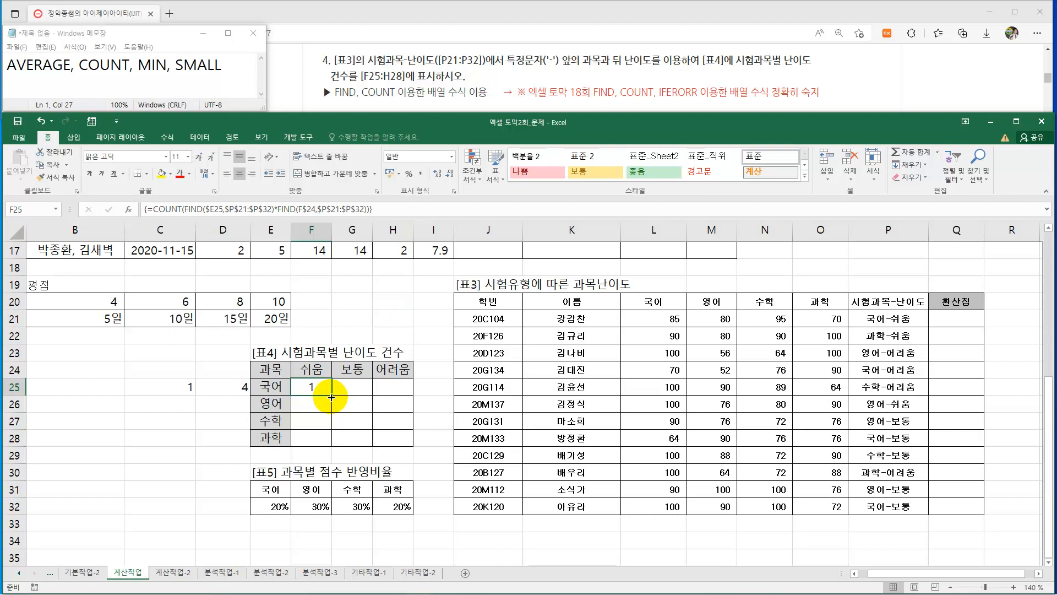
Change the subject-difficulty entry in P21 to 수학-어려움
click(887, 319)
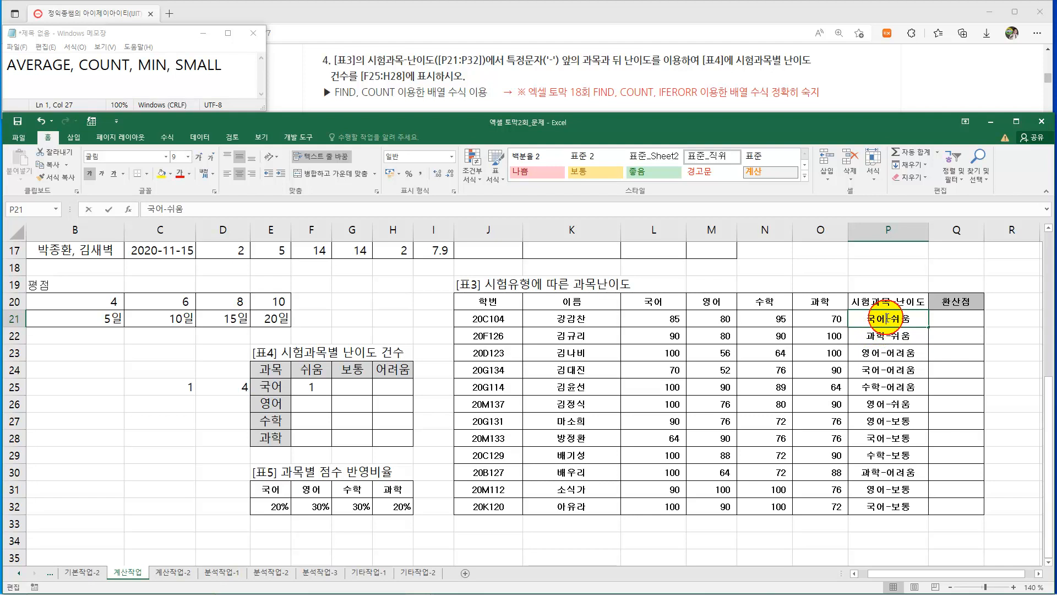
text(수학-어려움)
key(Return)
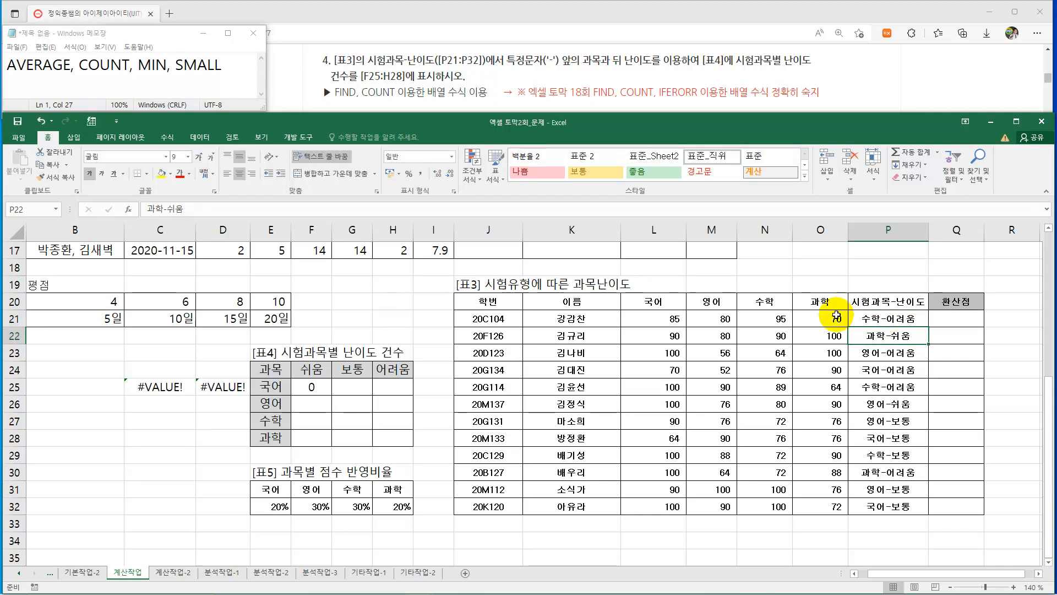
Copy the F25 array formula through F25:H28 and check the 수학-어려움 count against the entries in P21 and P25
click(309, 389)
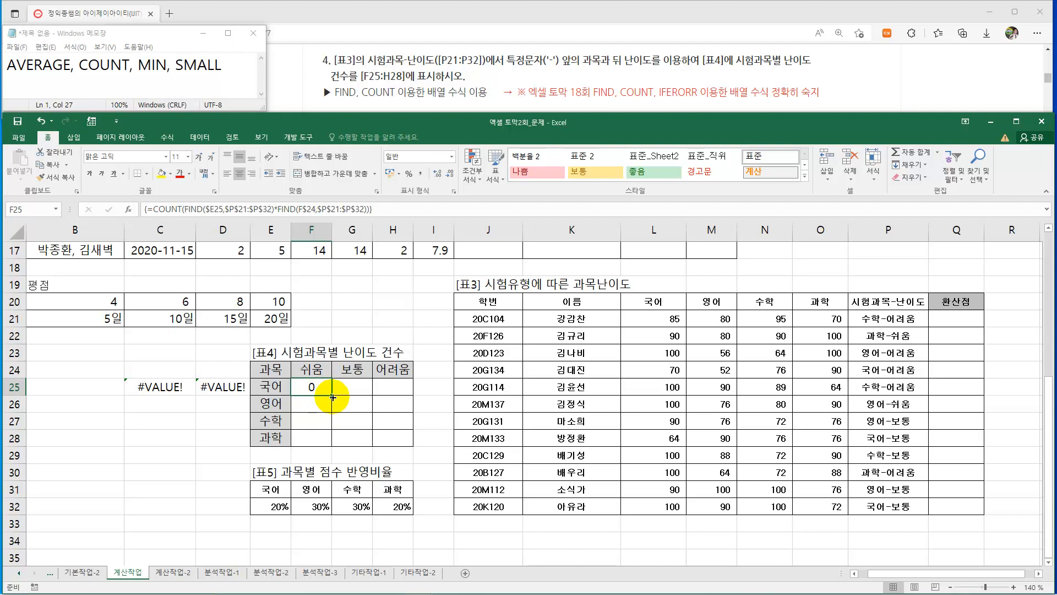
drag(332, 396, 368, 397)
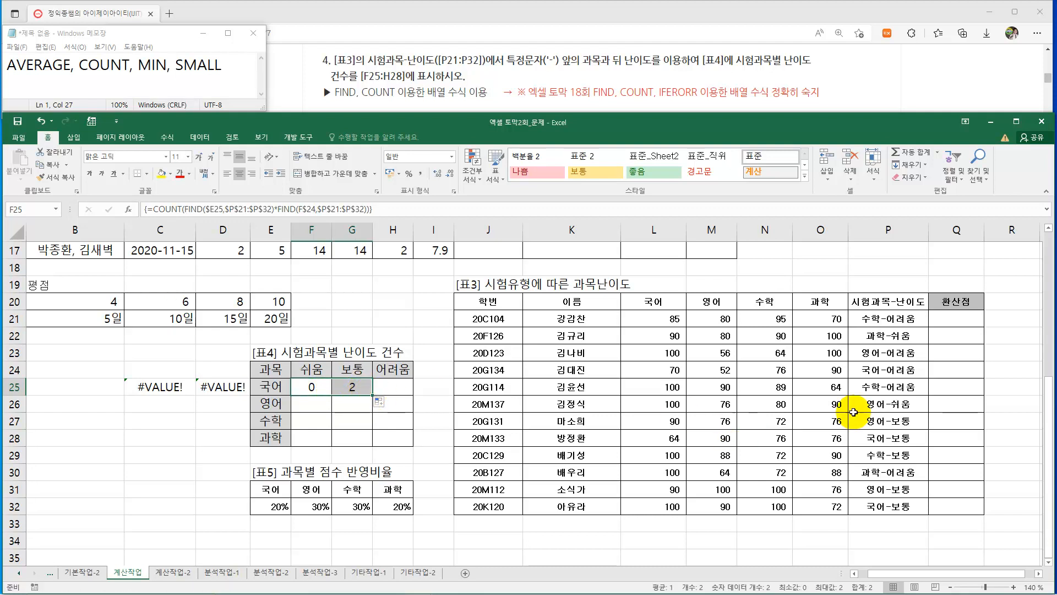
click(879, 508)
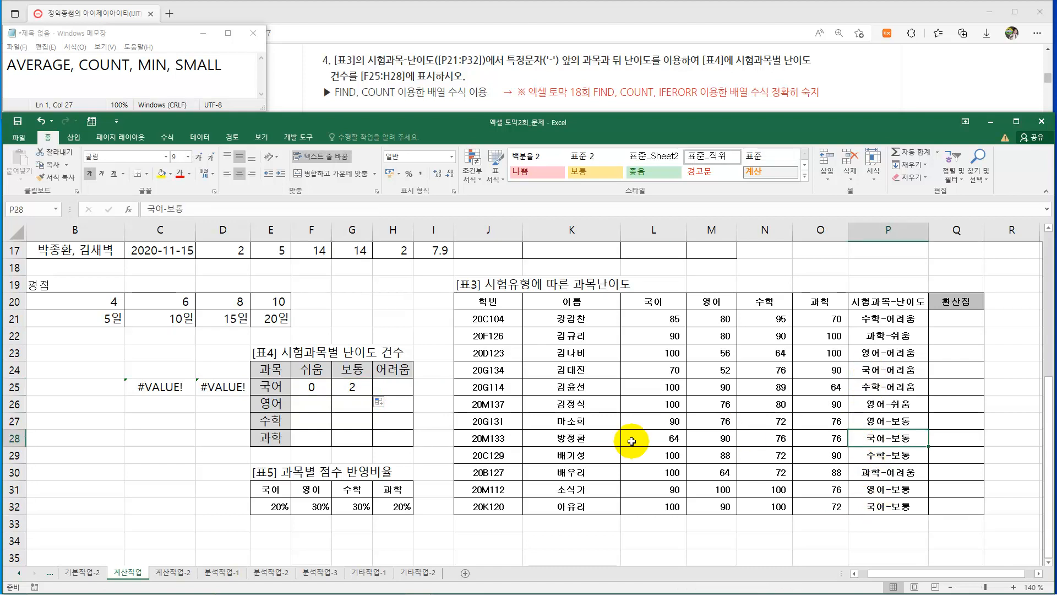
click(365, 389)
drag(373, 395, 409, 443)
drag(312, 387, 408, 452)
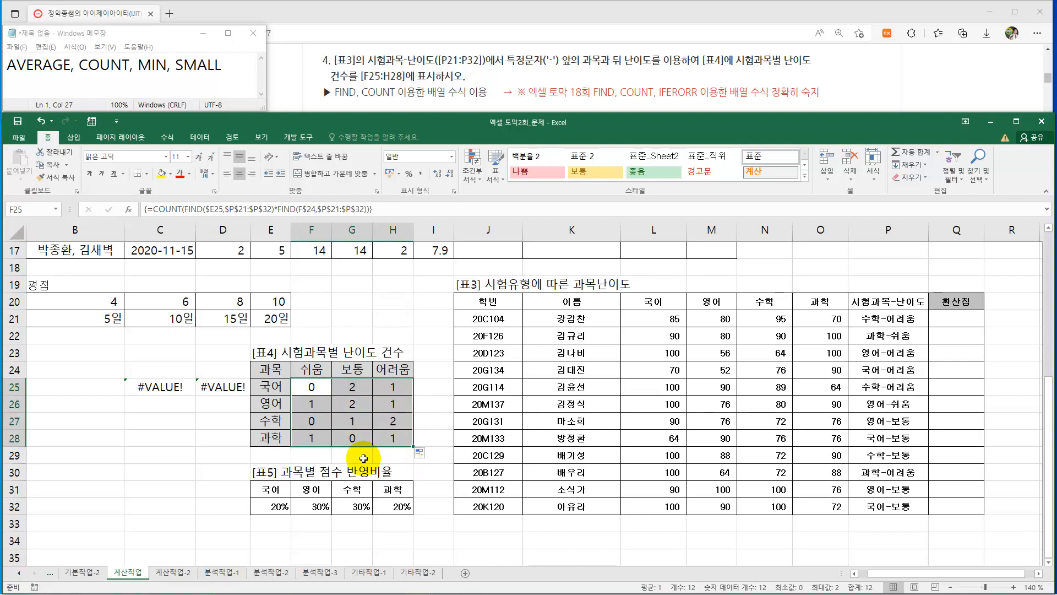
click(266, 421)
click(394, 424)
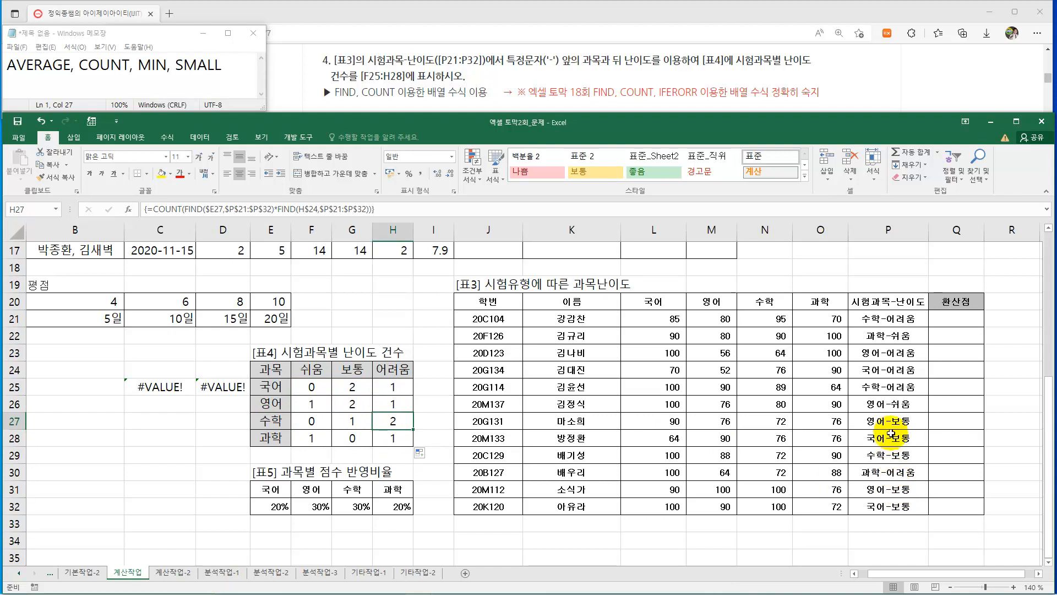
click(885, 318)
click(887, 387)
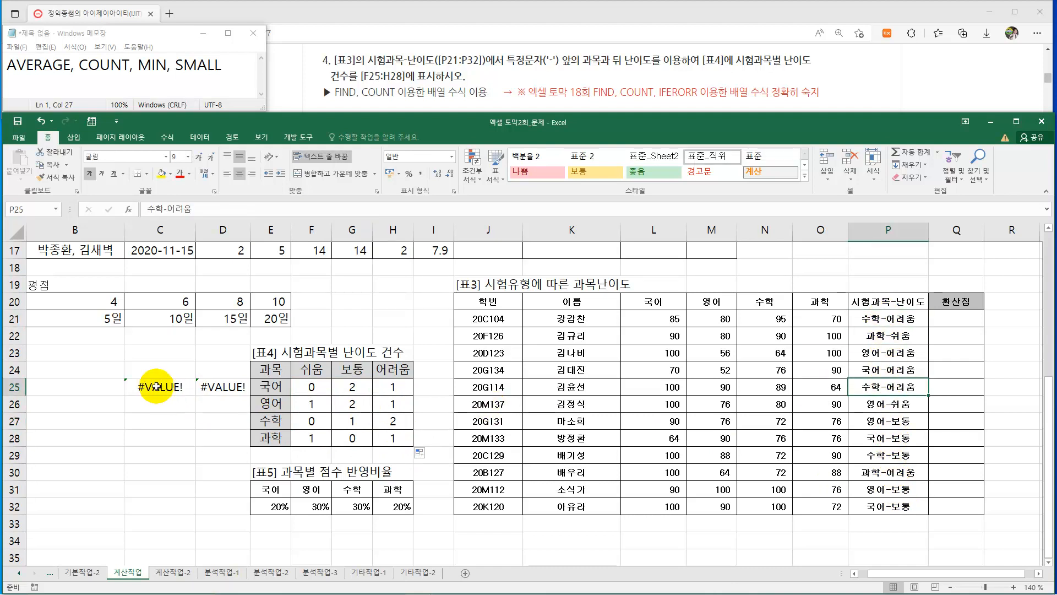
Clear the test formulas from C25:D25
drag(157, 387, 212, 386)
key(Delete)
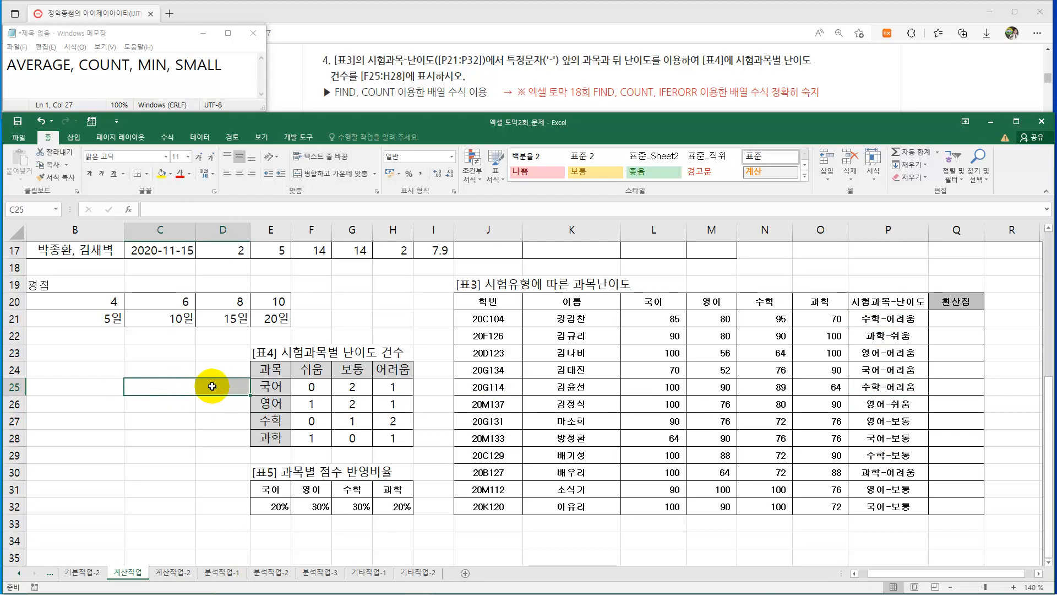
click(205, 420)
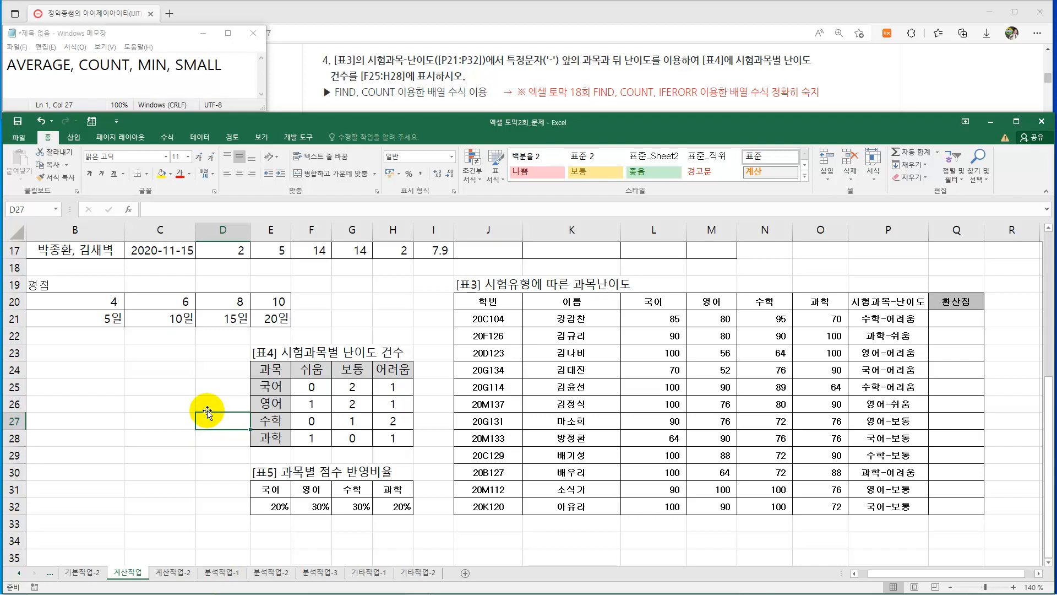
Switch to the browser, maximize its window, and mark question 4's two answer formulas and the *1 omission note in red
double_click(553, 12)
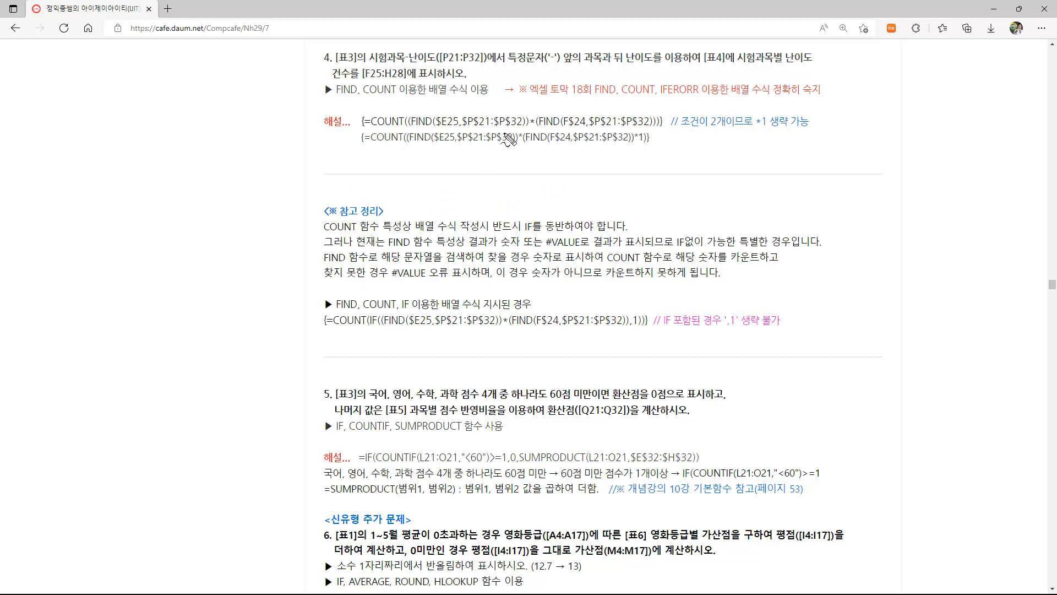
drag(678, 129, 798, 128)
drag(443, 127, 620, 130)
drag(535, 114, 537, 119)
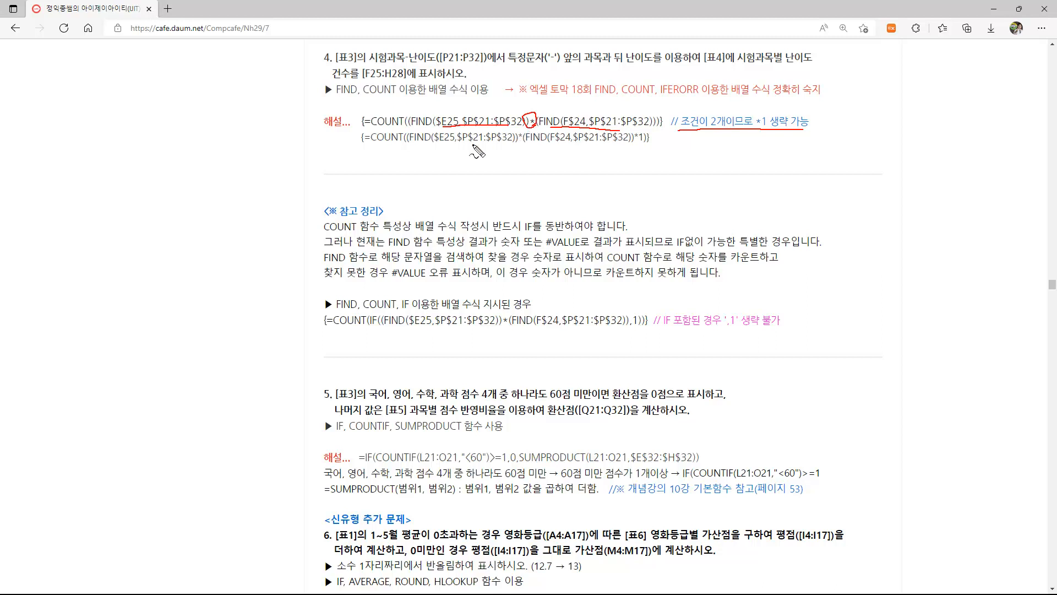
drag(445, 146, 574, 148)
mouse_move(642, 145)
mouse_down()
mouse_move(632, 131)
mouse_move(640, 147)
mouse_up()
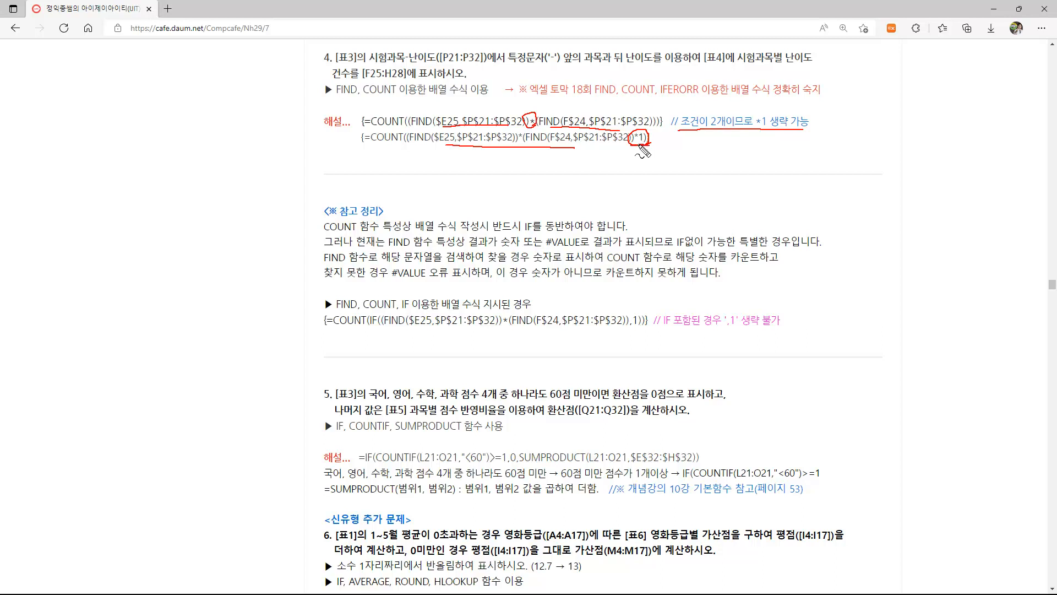
Underline and circle the key phrases of the reference note on why COUNT with FIND works without IF
drag(325, 219, 392, 218)
mouse_move(542, 233)
mouse_down()
mouse_move(547, 220)
mouse_move(604, 232)
mouse_up()
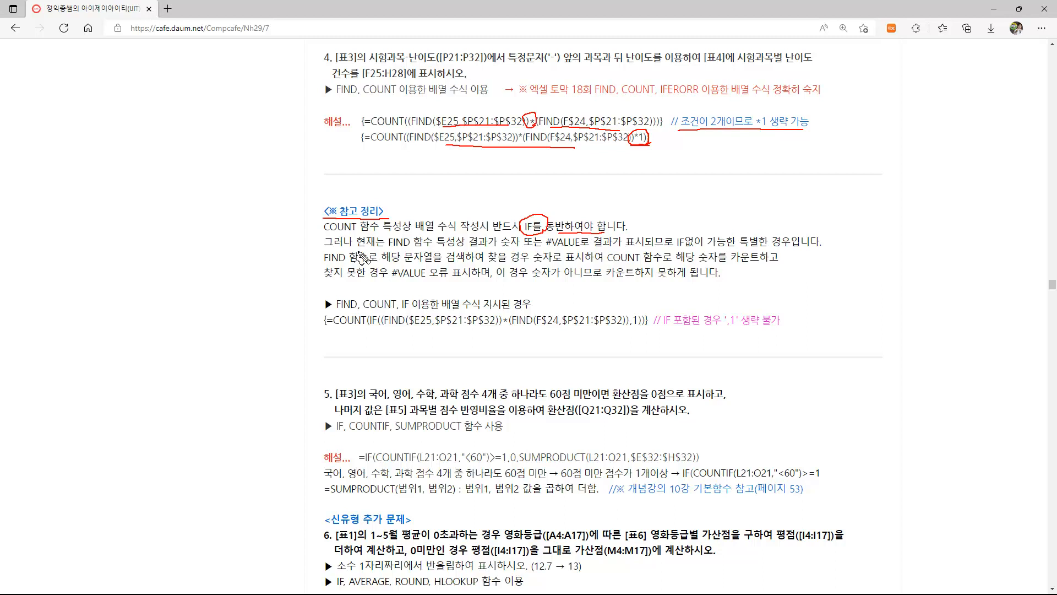
drag(358, 248, 410, 247)
mouse_move(523, 251)
mouse_down()
mouse_move(509, 230)
mouse_move(545, 248)
mouse_move(572, 232)
mouse_move(589, 256)
mouse_up()
drag(680, 249, 714, 250)
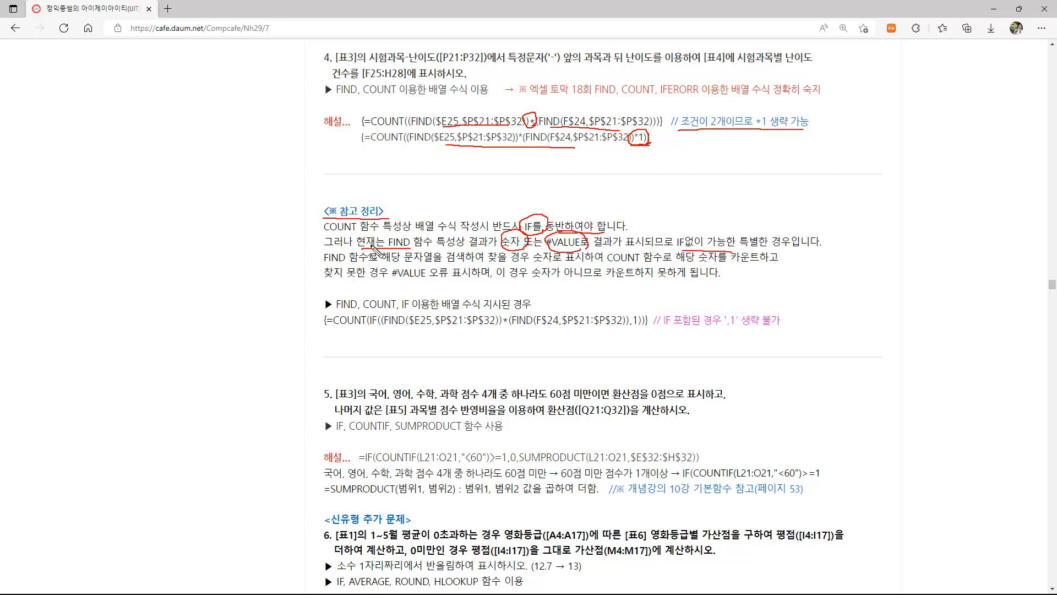
drag(340, 264, 688, 269)
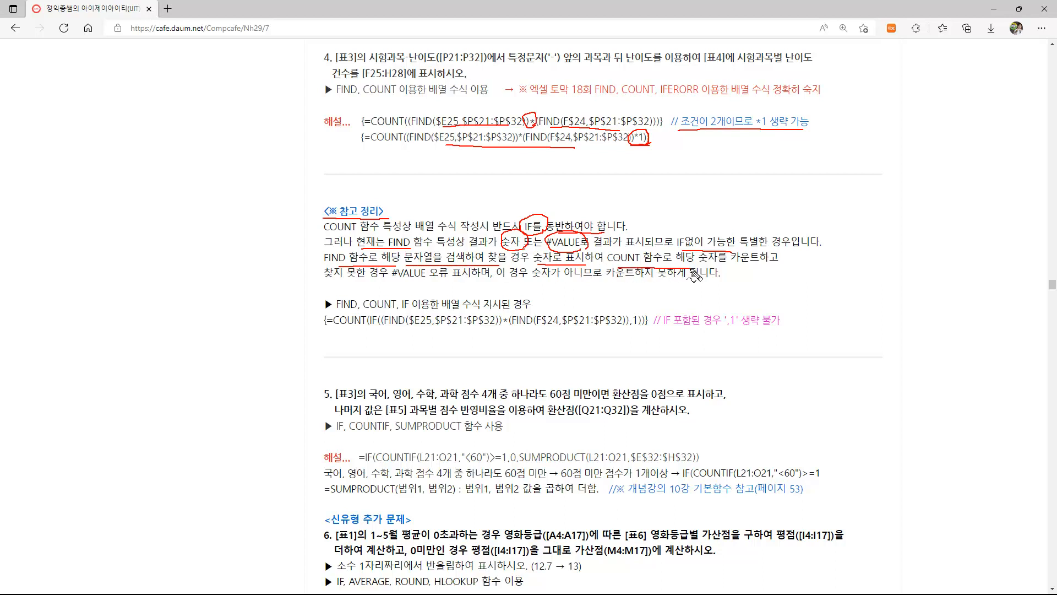
drag(328, 279, 490, 279)
drag(531, 280, 689, 280)
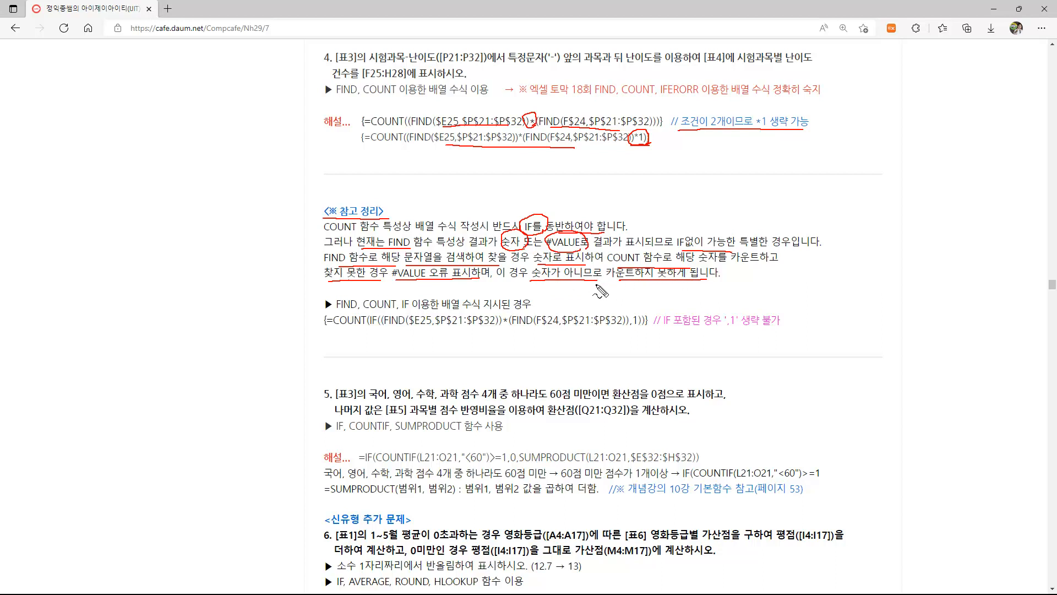
Mark the FIND, COUNT, IF array formula and its note that ',1' cannot be omitted when IF is included
mouse_move(414, 306)
mouse_down()
mouse_move(393, 310)
mouse_move(409, 314)
mouse_up()
drag(370, 327, 641, 329)
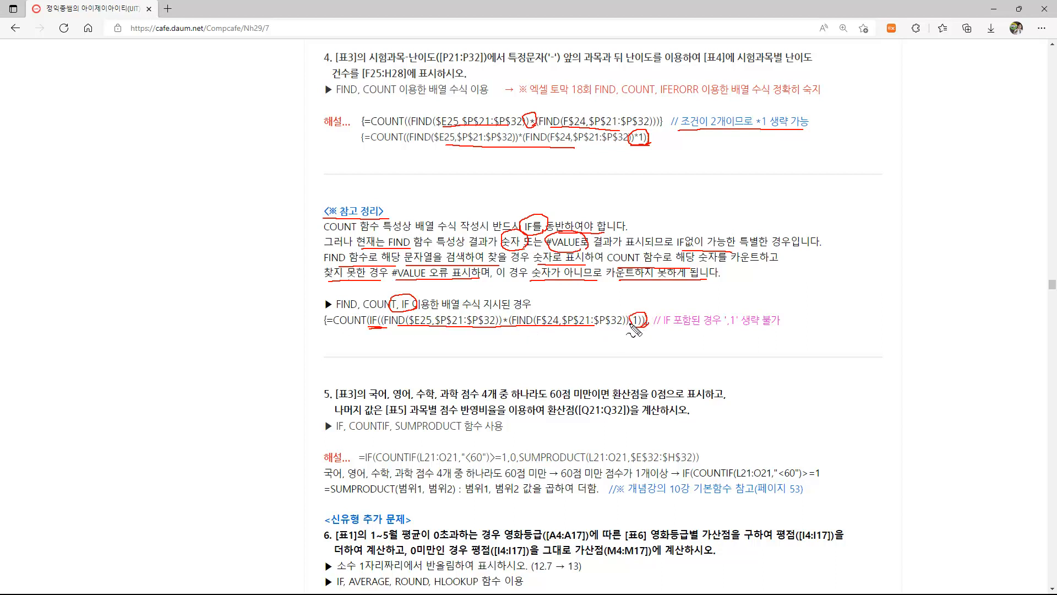
drag(335, 329, 360, 329)
mouse_move(666, 326)
mouse_down()
mouse_move(715, 327)
mouse_move(739, 311)
mouse_move(751, 331)
mouse_move(793, 326)
mouse_up()
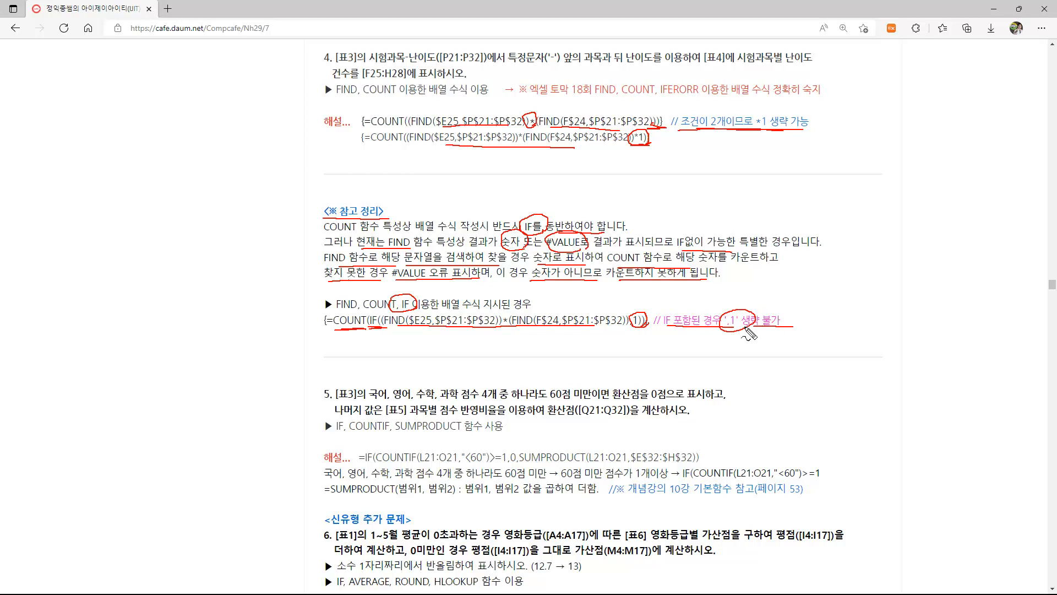